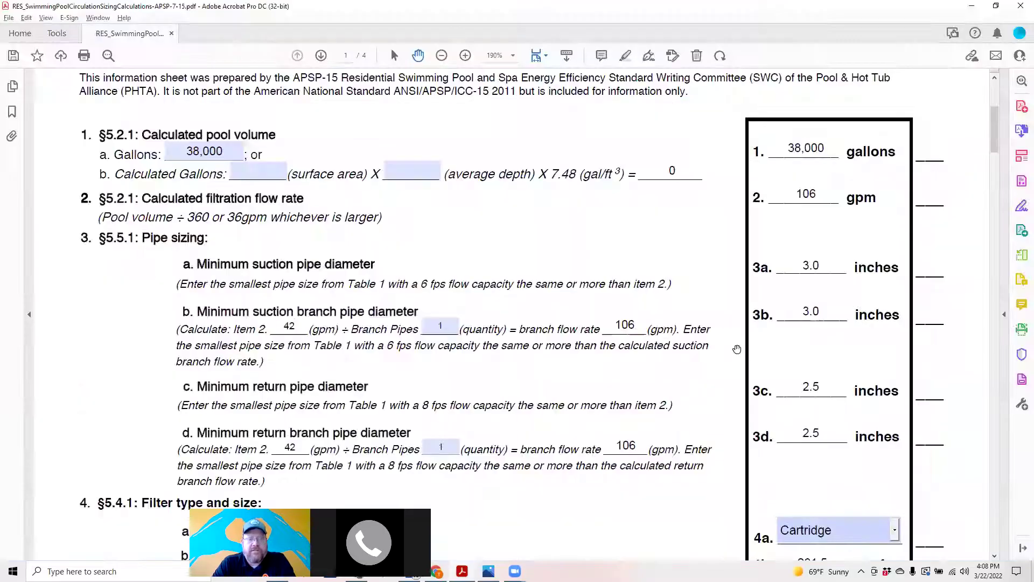
- Look over the project name and address lines and the pool volume gallons field on page 1
scroll(591, 196, up, 5)
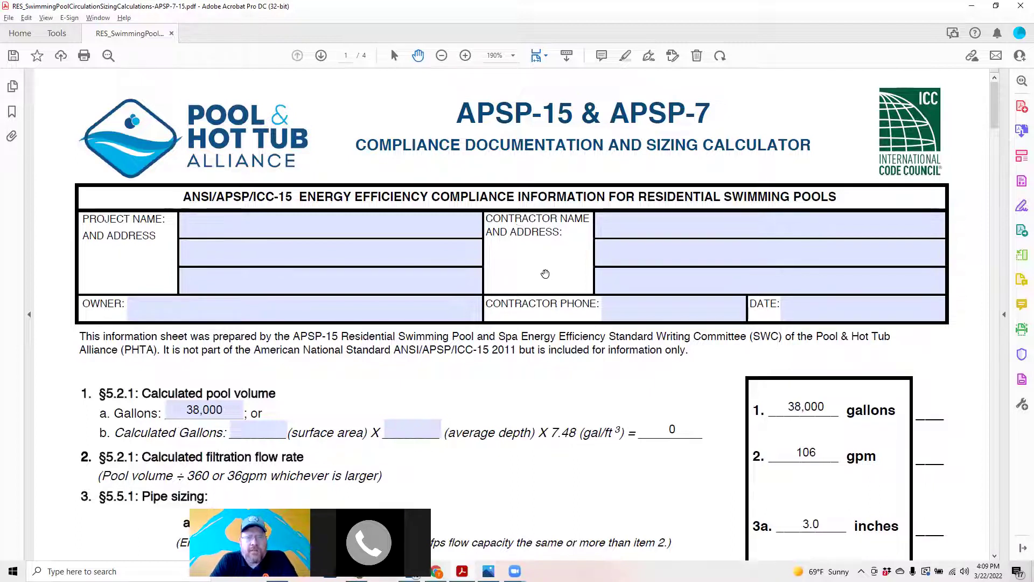
click(297, 263)
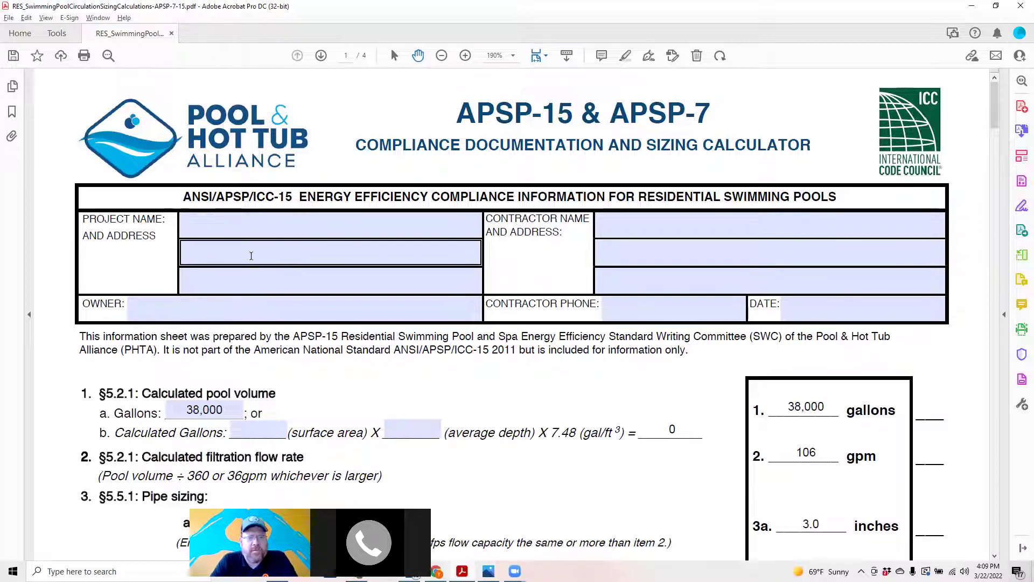
click(268, 229)
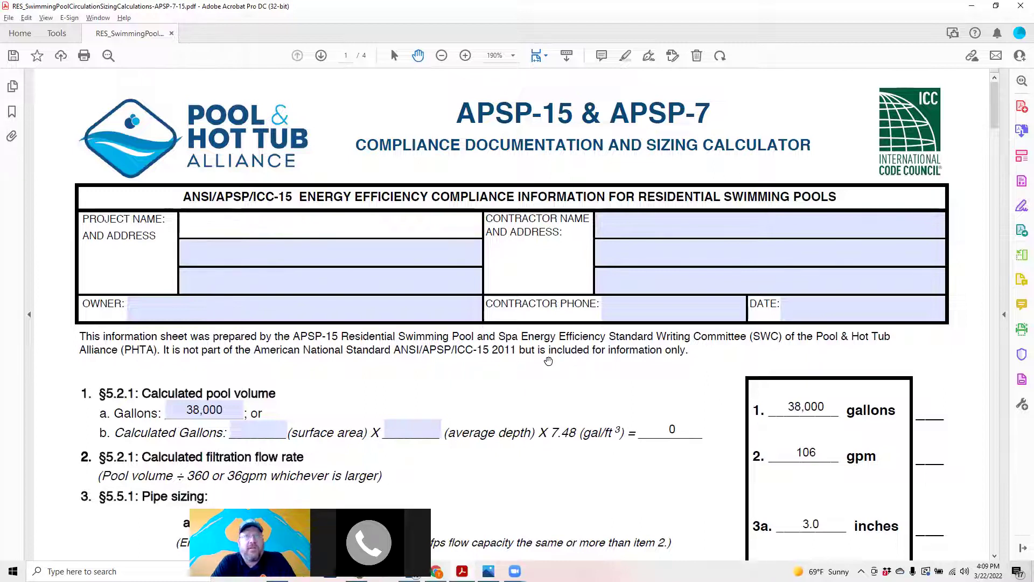
scroll(544, 355, down, 3)
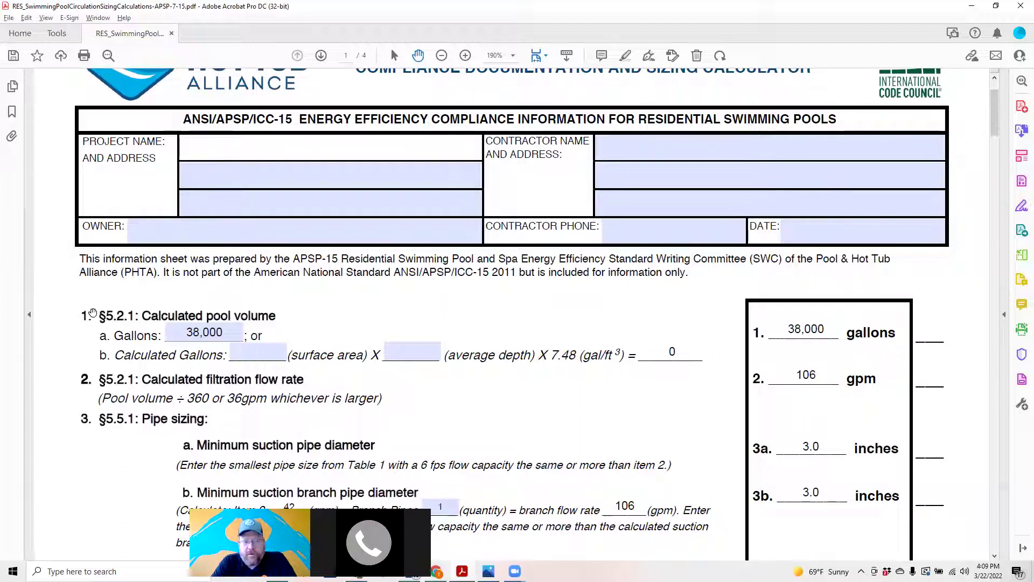
click(219, 331)
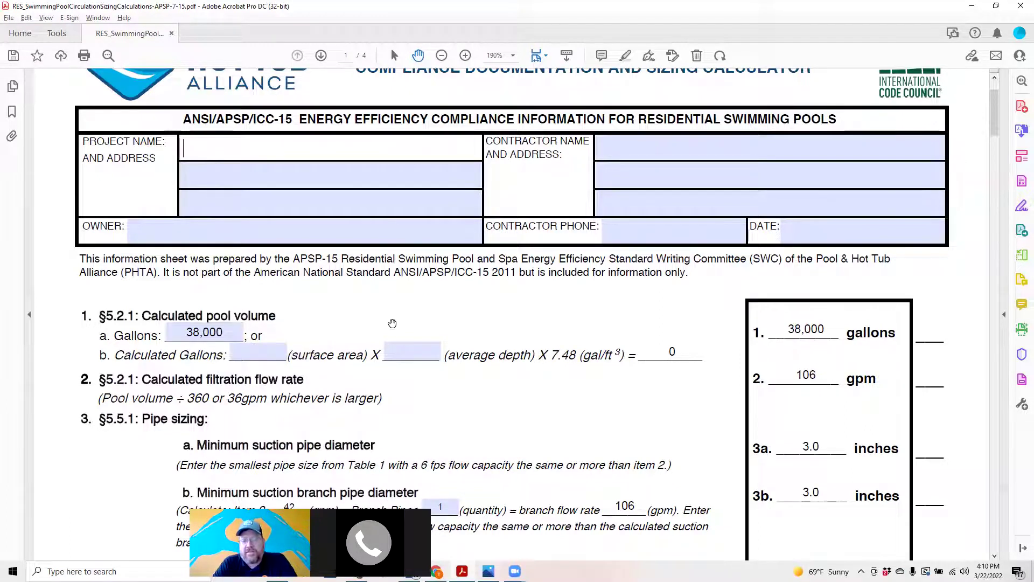
scroll(392, 324, down, 1)
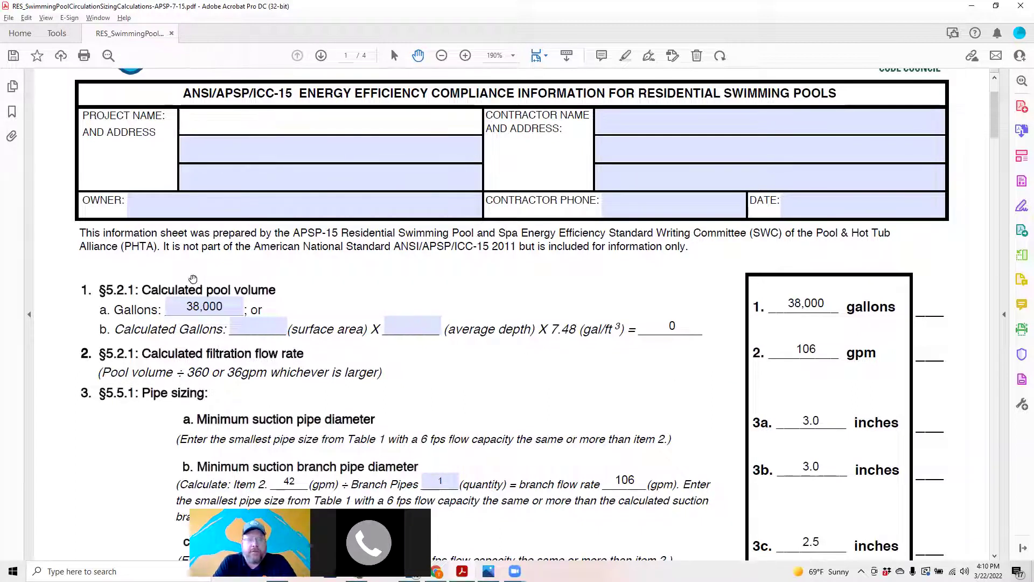
- Replace the 38000 pool volume with 11000 gallons so flow recalculates to 36 gpm
double_click(202, 305)
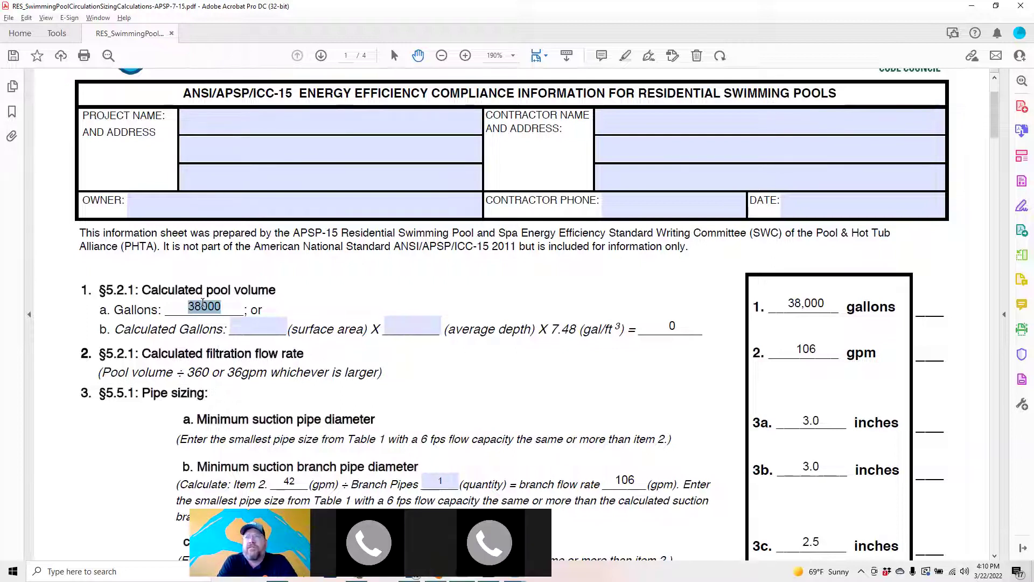
key(BackSpace)
text(11000)
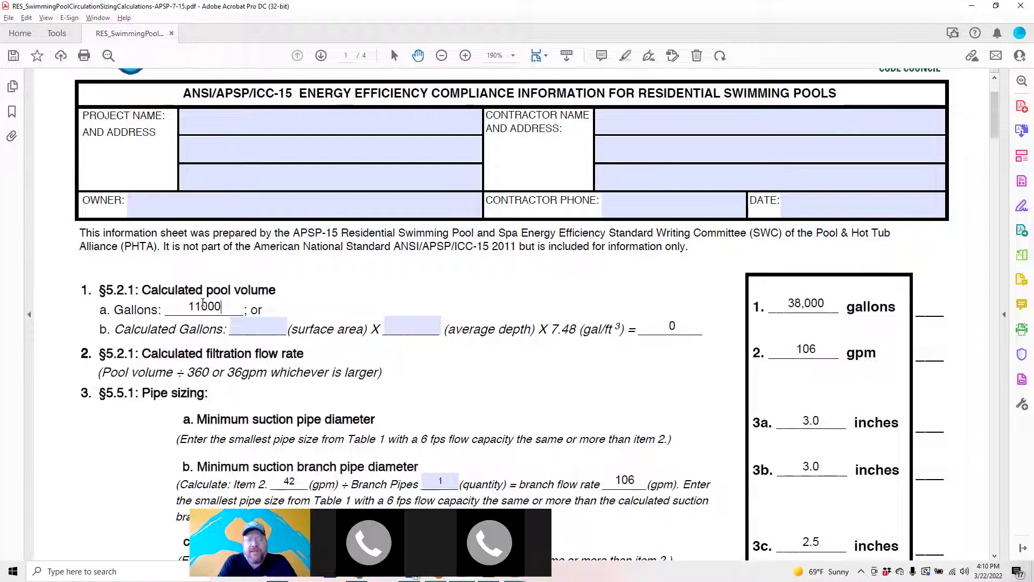
key(Return)
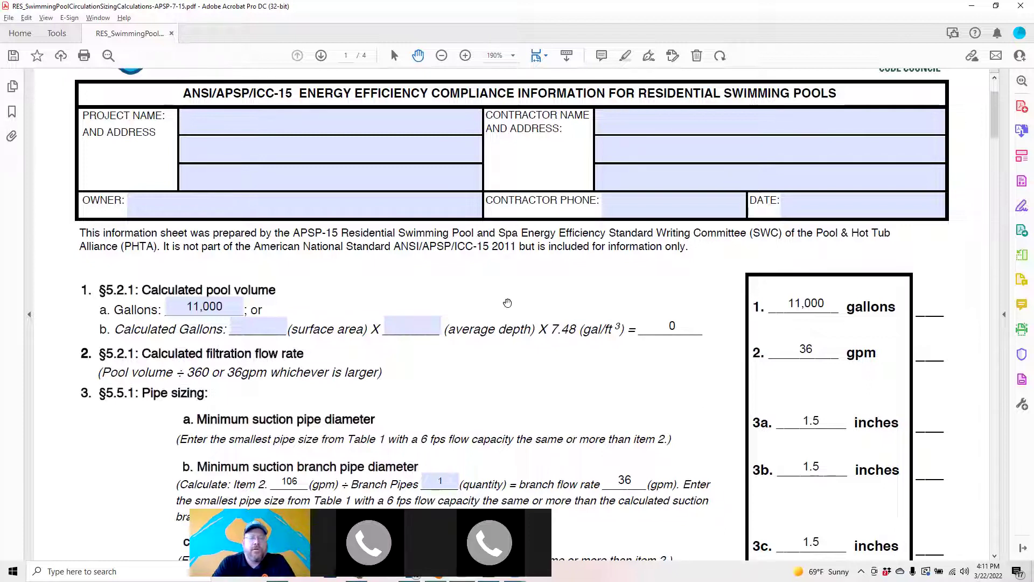
scroll(318, 312, down, 4)
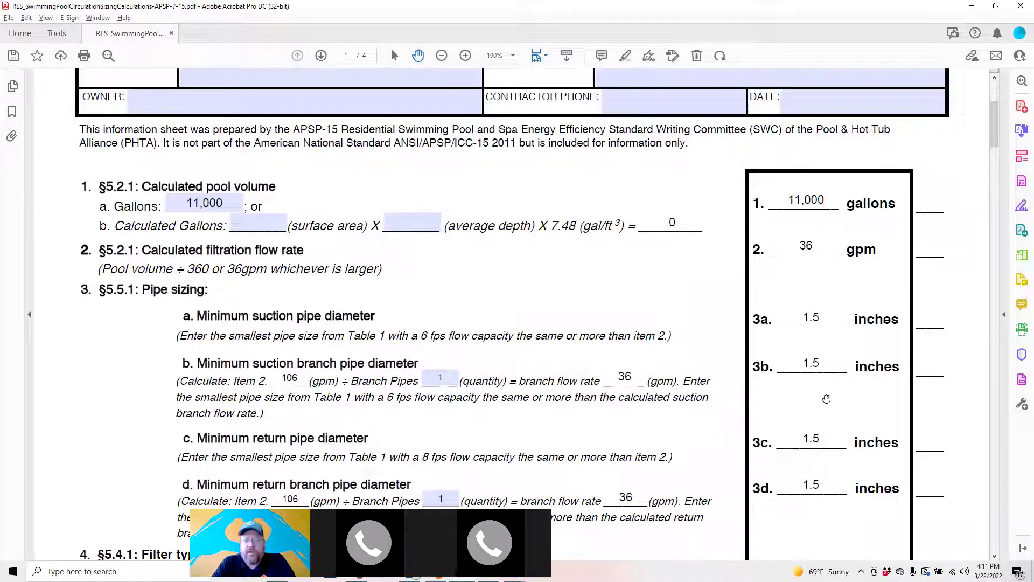
scroll(793, 347, down, 4)
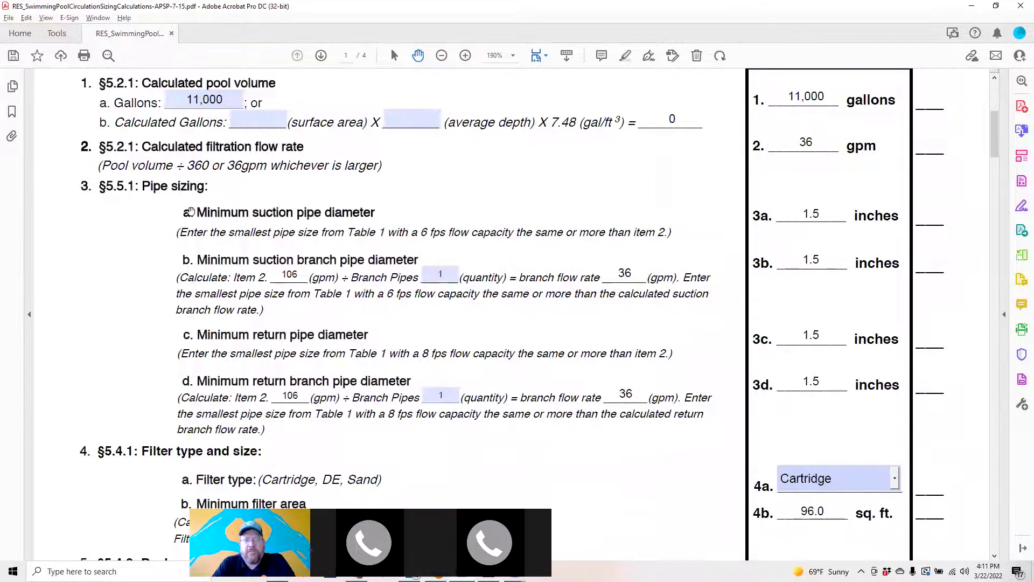
scroll(246, 227, up, 1)
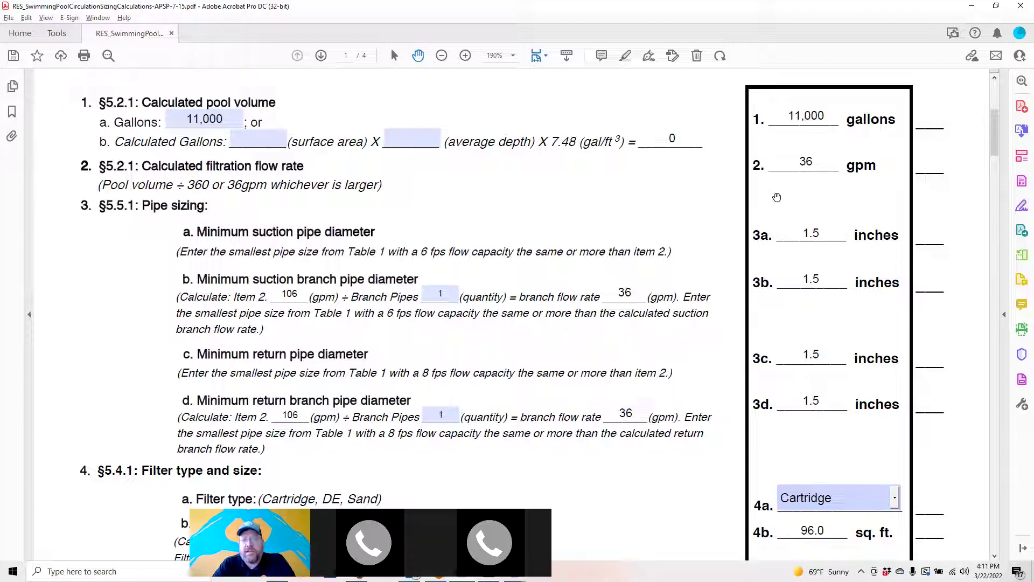
scroll(695, 210, down, 2)
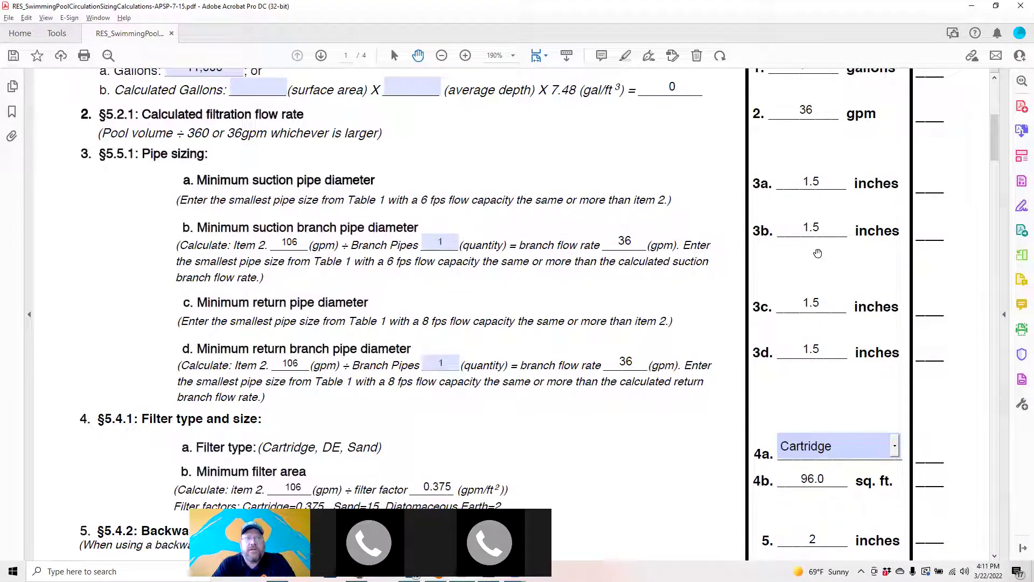
scroll(818, 253, up, 2)
scroll(676, 244, down, 2)
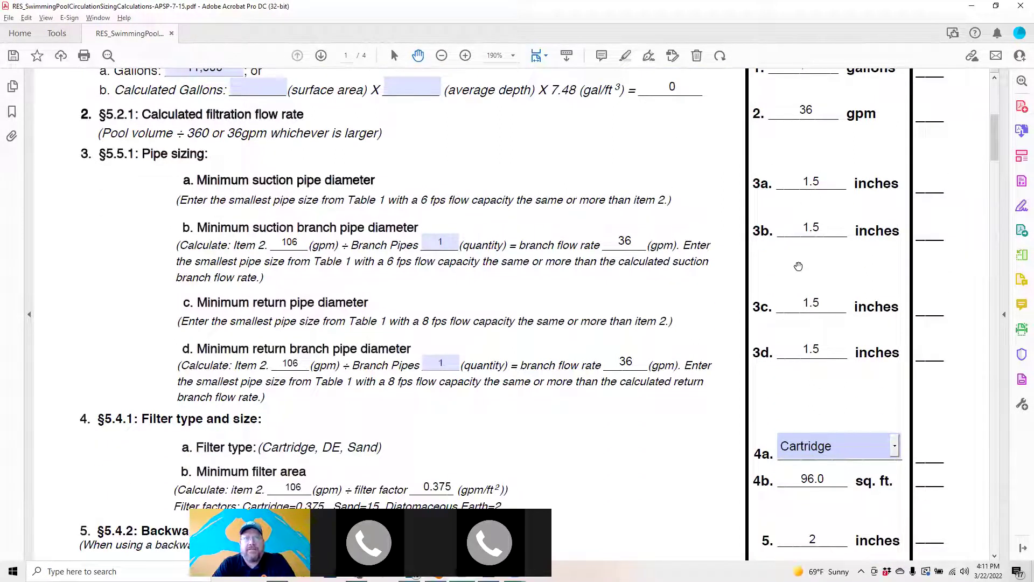
scroll(829, 214, down, 7)
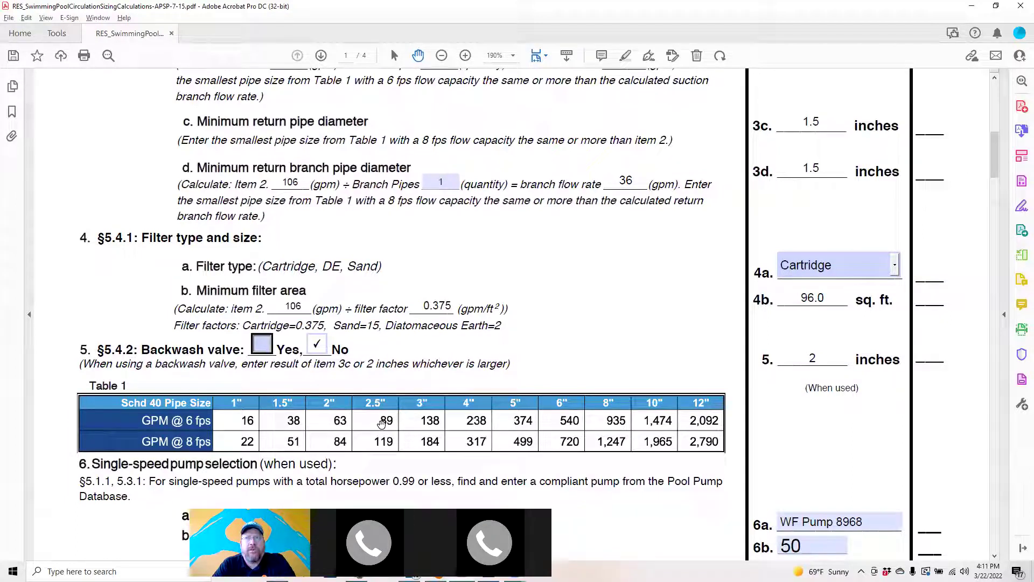
scroll(566, 358, up, 5)
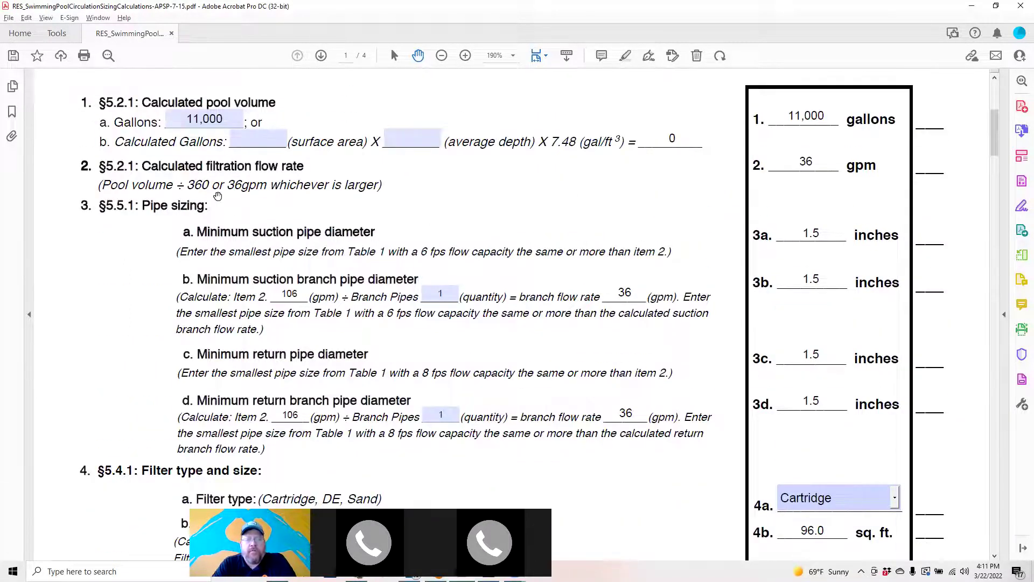
scroll(282, 232, down, 1)
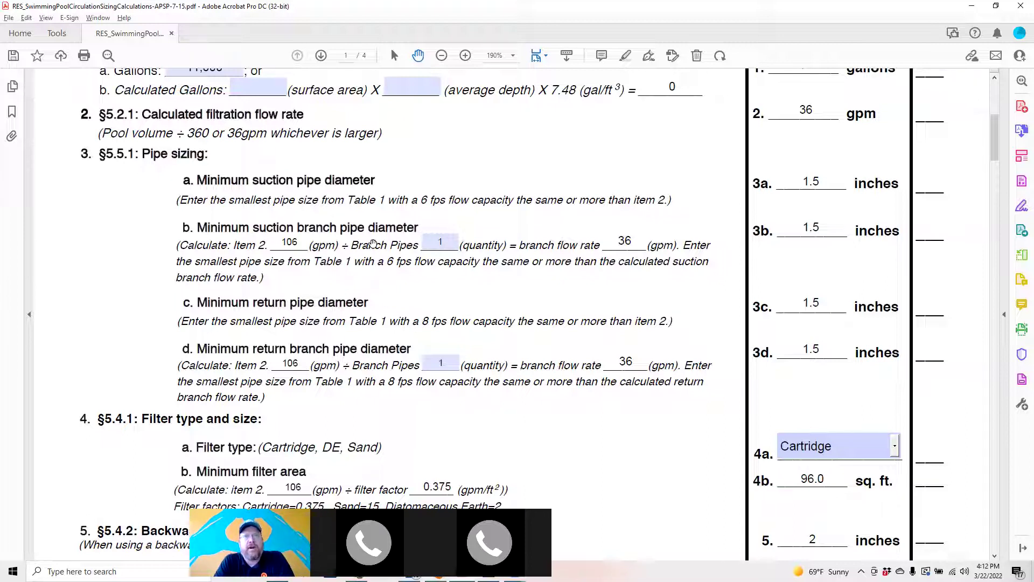
- Leave the suction branch pipes quantity at 1 and review the branch-pipe calculation lines
click(453, 239)
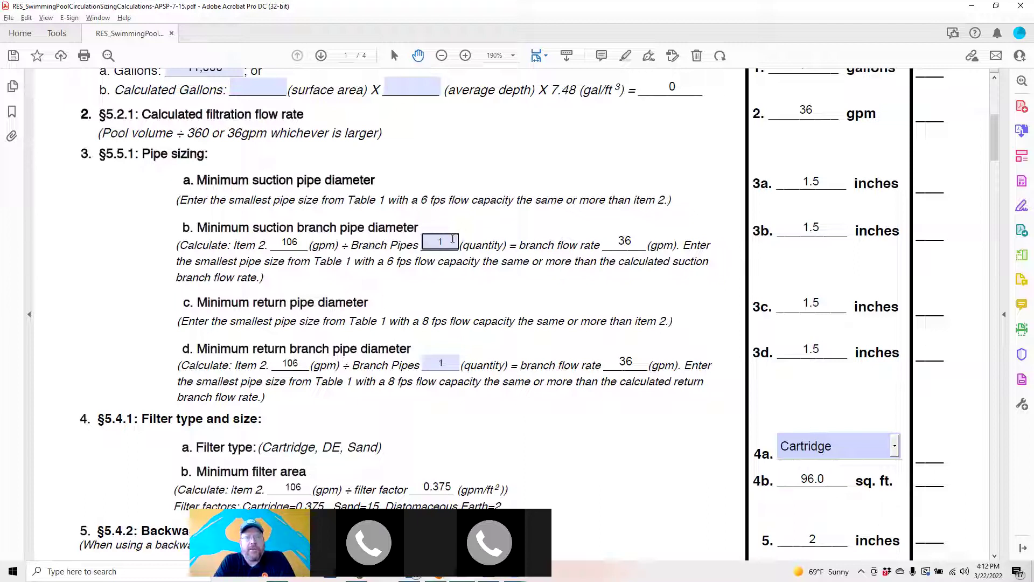
double_click(453, 241)
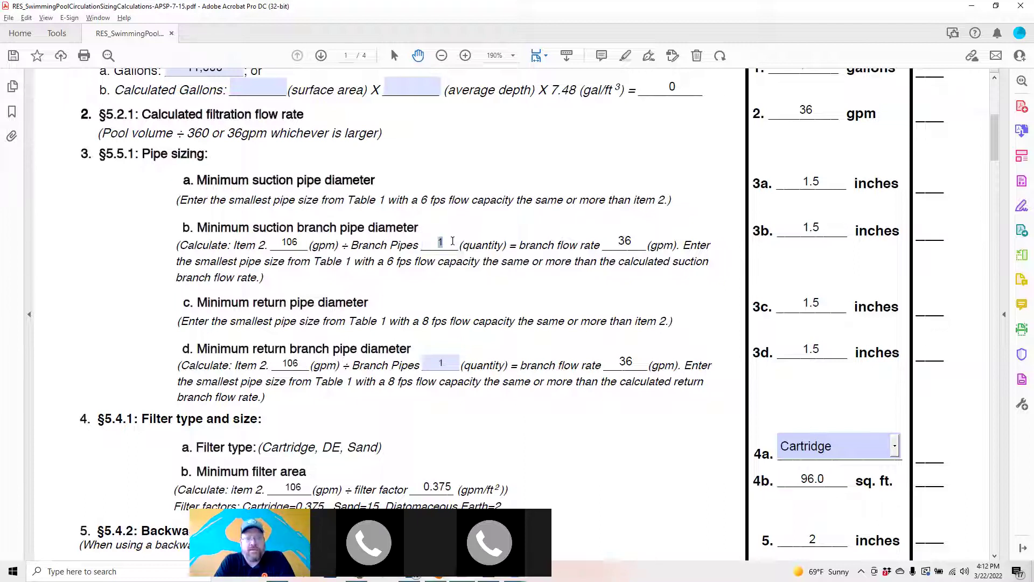
key(Tab)
click(459, 313)
scroll(453, 242, down, 2)
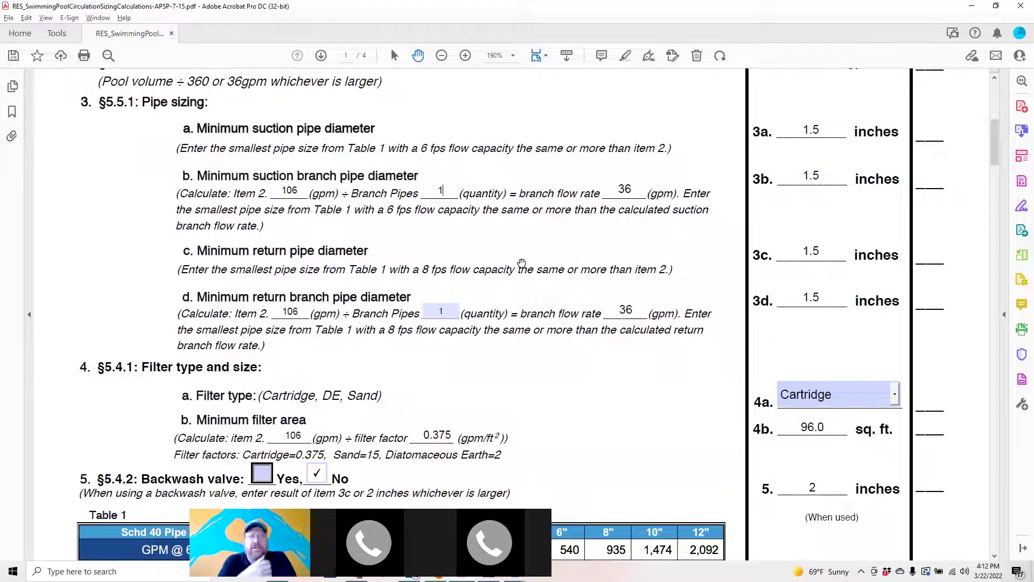
scroll(521, 263, down, 5)
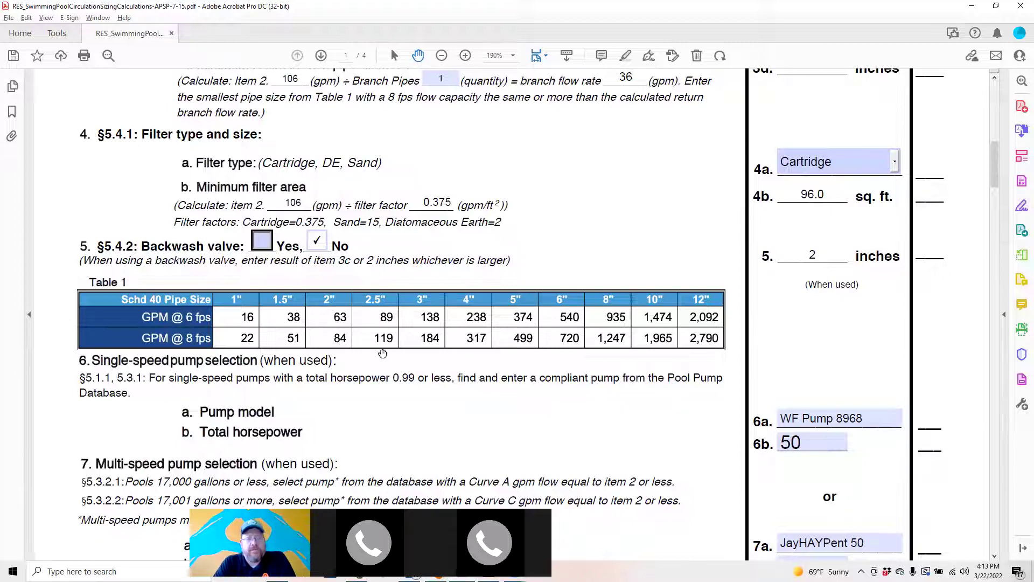
scroll(413, 343, up, 1)
scroll(413, 343, up, 12)
scroll(458, 340, down, 7)
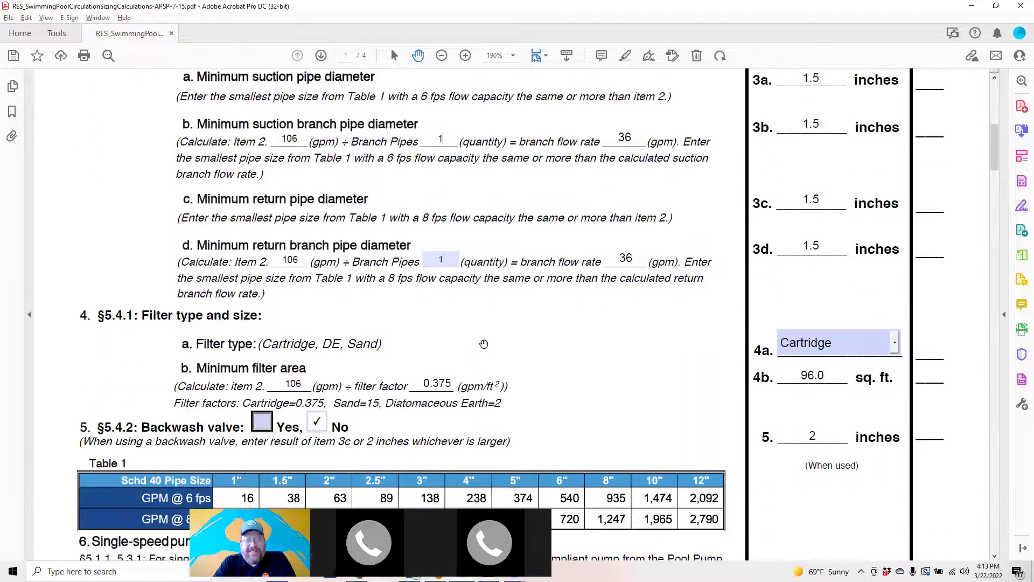
scroll(493, 307, down, 1)
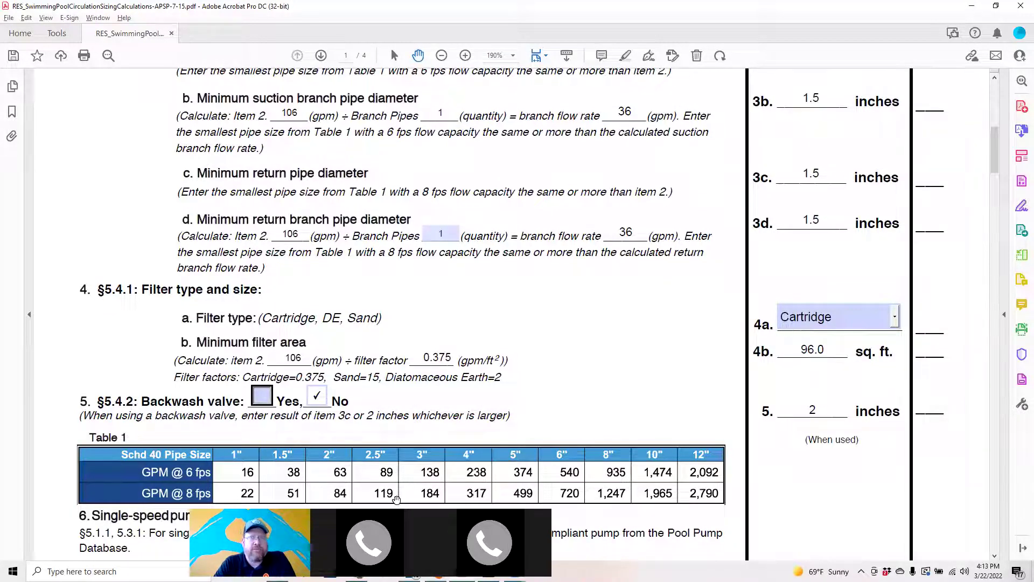
- Enter 2 return branch pipes to recalculate, then set it back to 1
click(440, 233)
text(2)
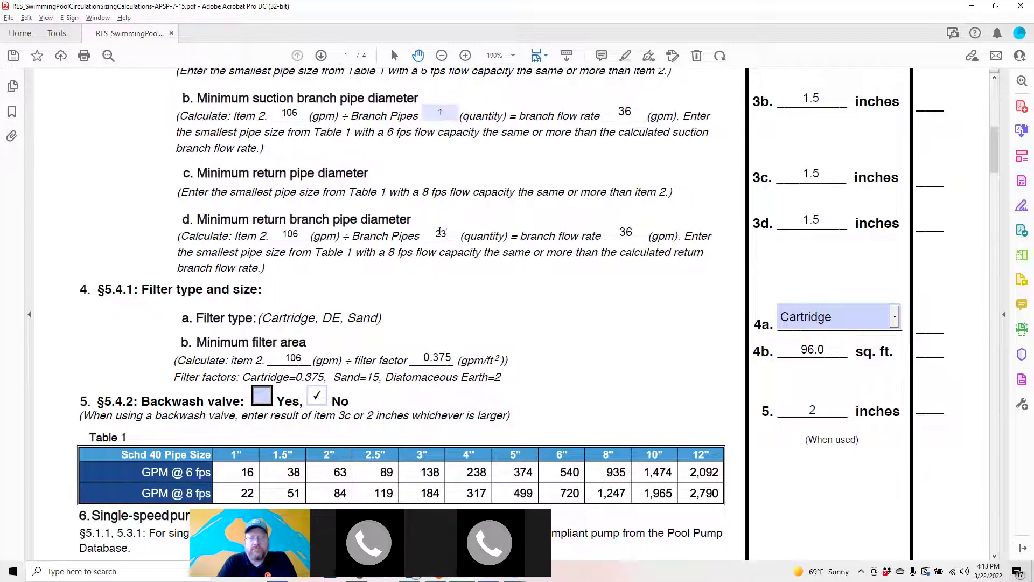
key(Return)
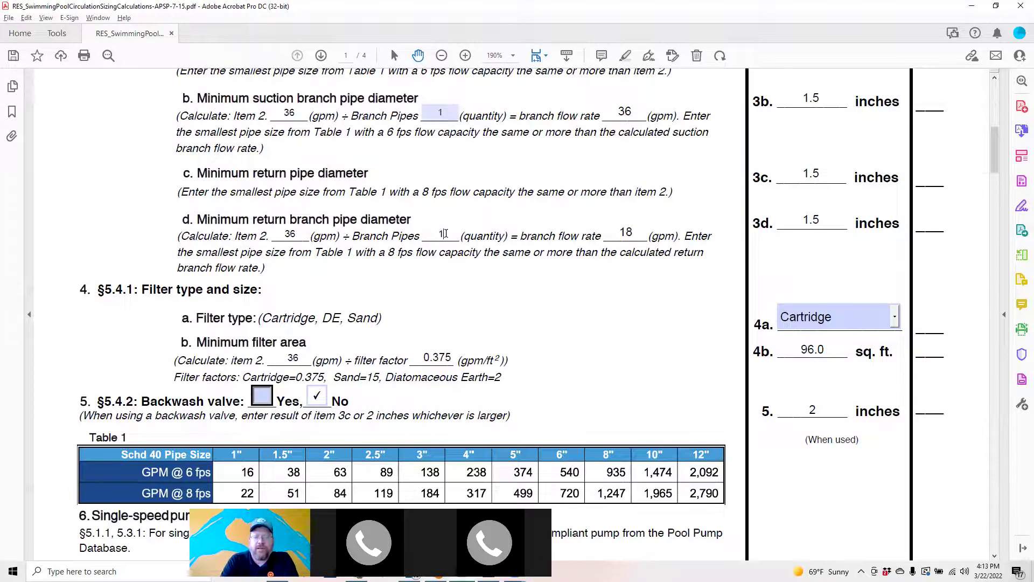
text(1)
click(492, 271)
scroll(495, 257, up, 2)
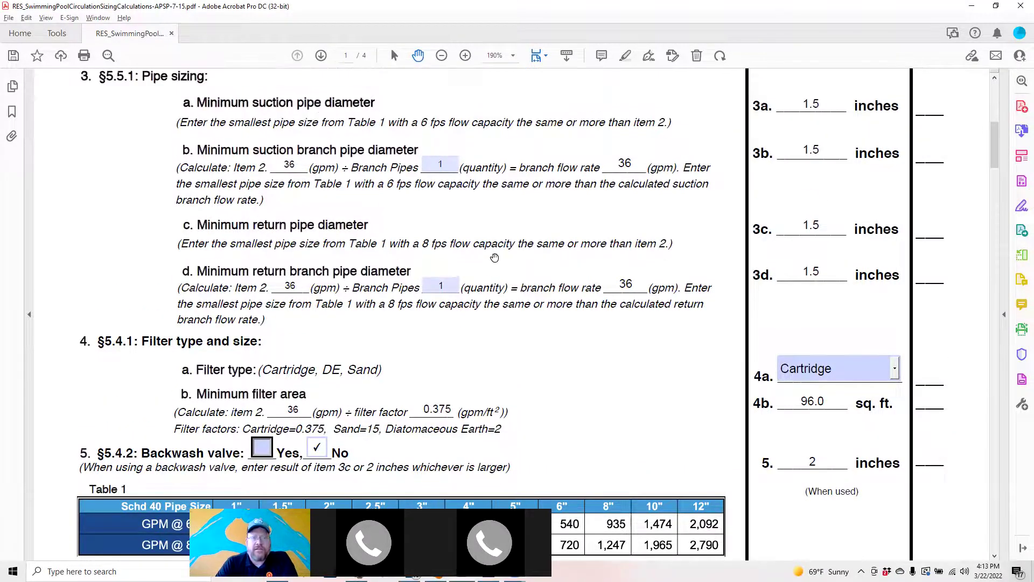
- Choose Sand as the 4a filter type, giving factor 15.000 and a 2.4 sq. ft. filter area
scroll(424, 166, down, 3)
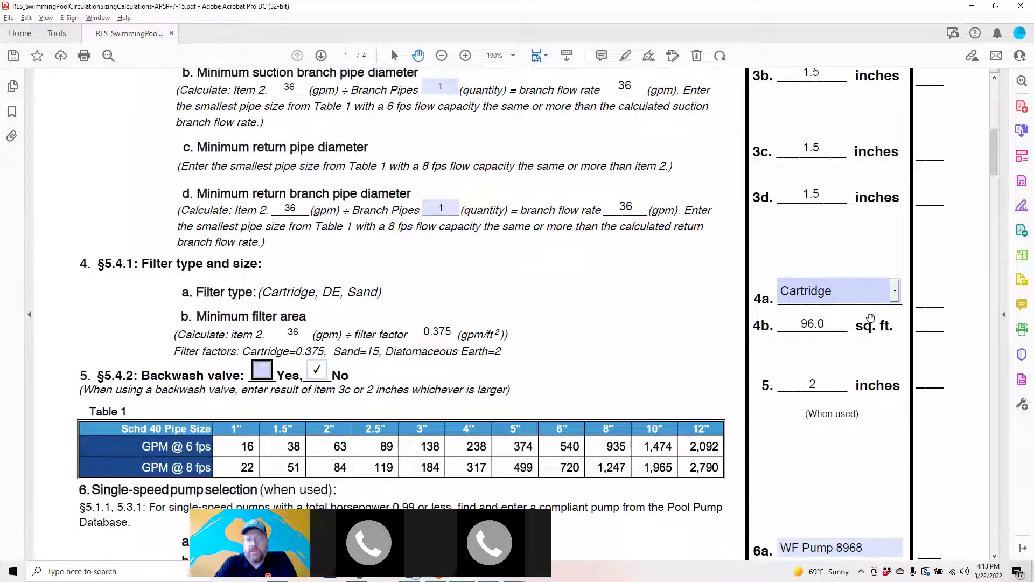
click(895, 291)
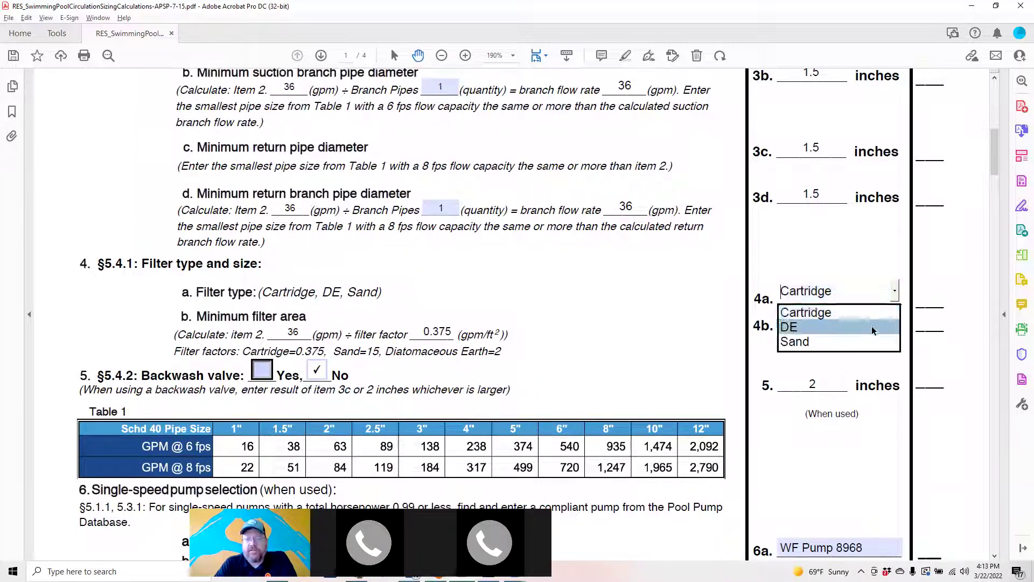
click(870, 343)
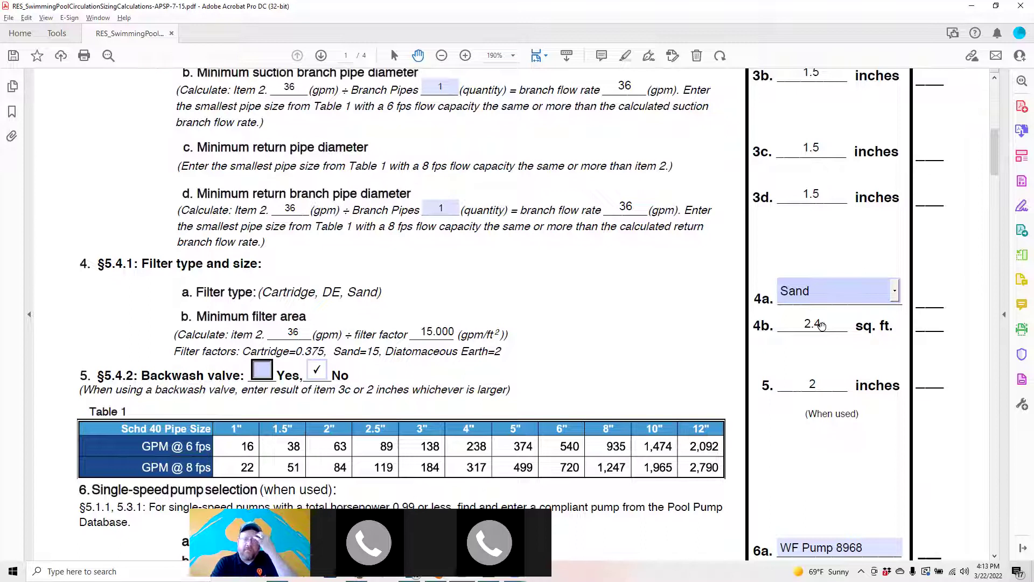
scroll(777, 336, down, 1)
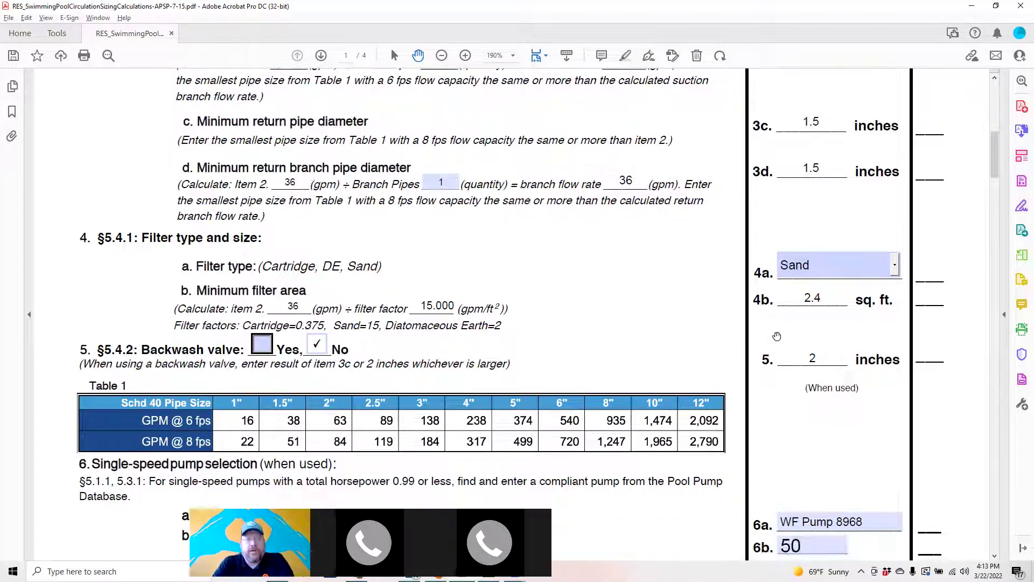
scroll(777, 336, down, 2)
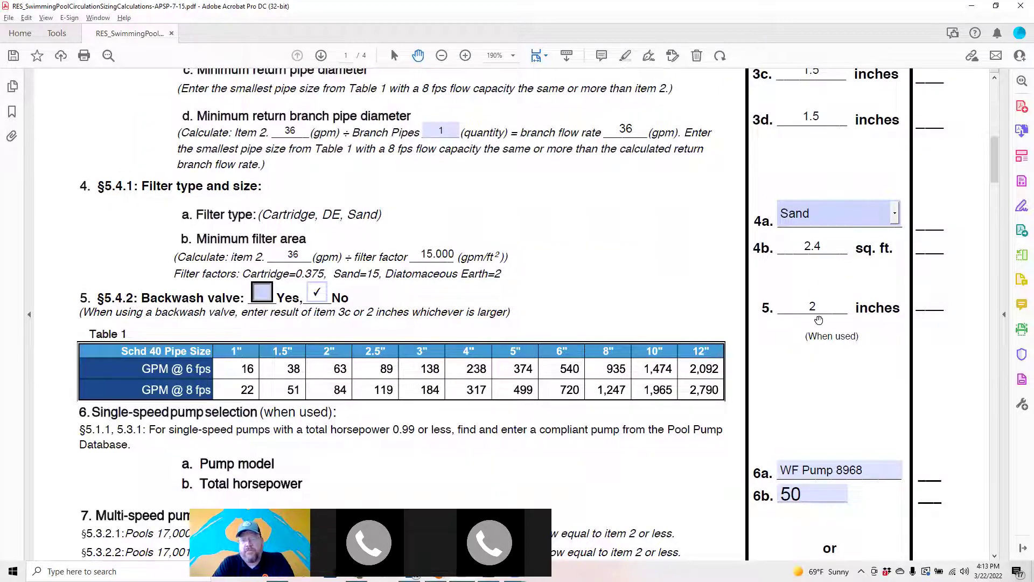
scroll(684, 273, down, 4)
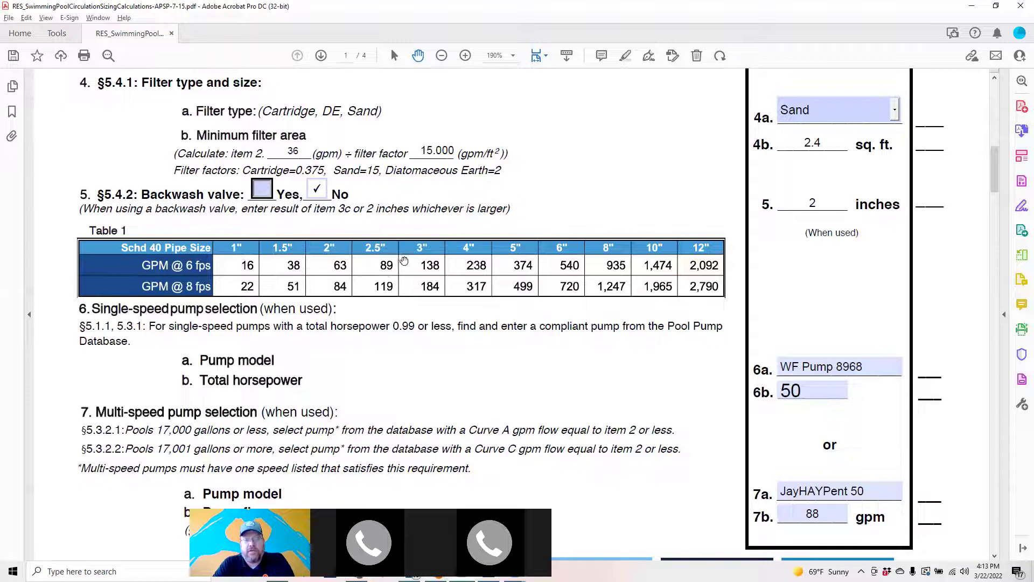
- Clear the single-speed pump model in 6a and the 50 horsepower in 6b
scroll(545, 270, down, 2)
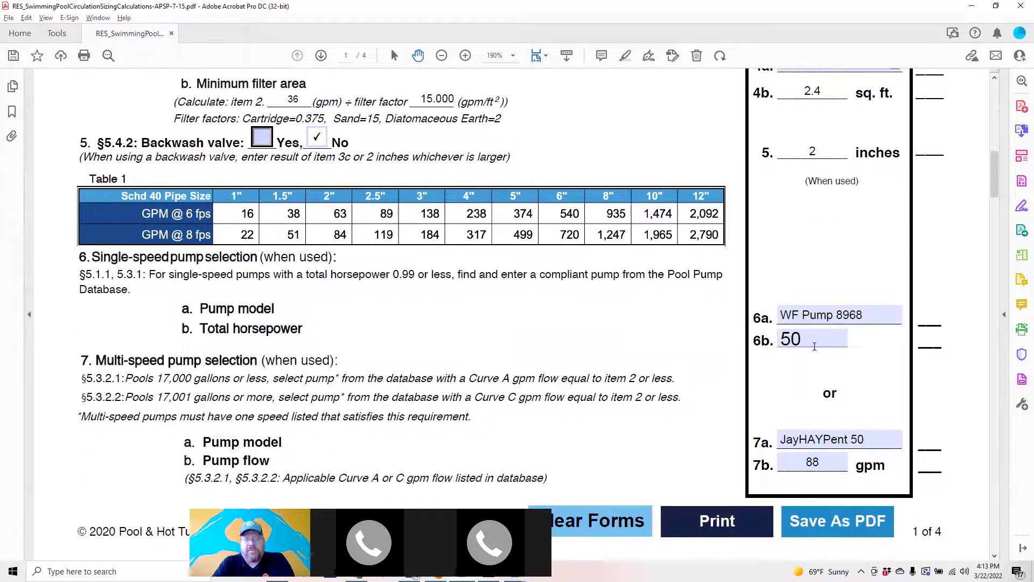
click(824, 315)
triple_click(825, 316)
key(BackSpace)
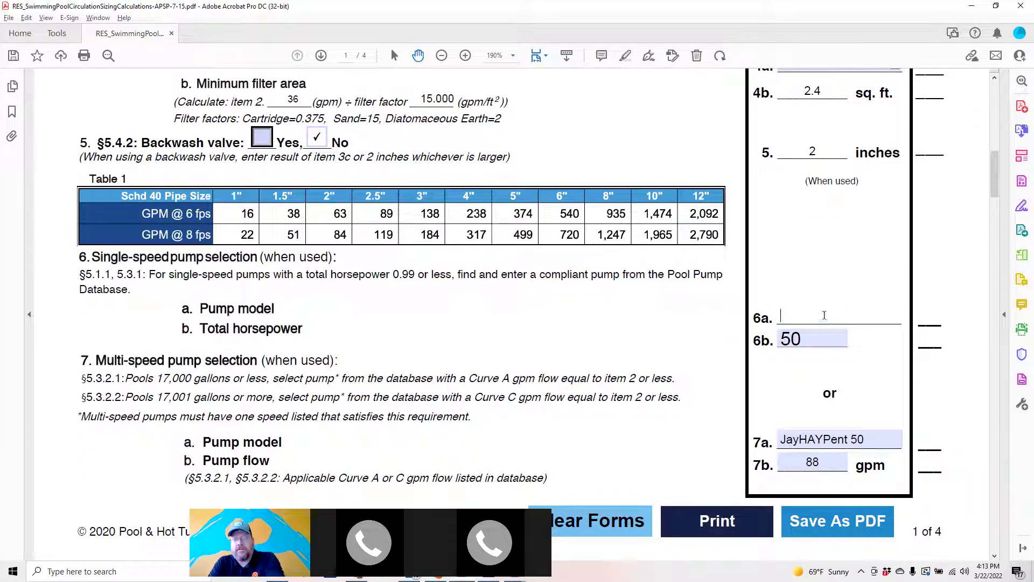
double_click(824, 339)
key(BackSpace)
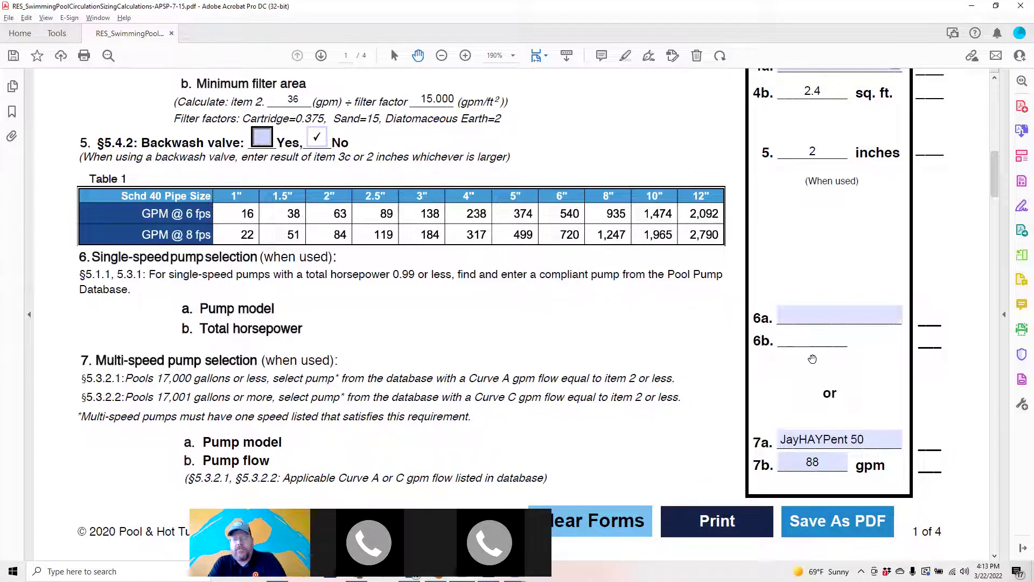
click(807, 366)
- Delete the 88 multi-speed pump flow in 7b, leaving the 7a model JayHAYPent 50 unchanged
scroll(808, 368, down, 2)
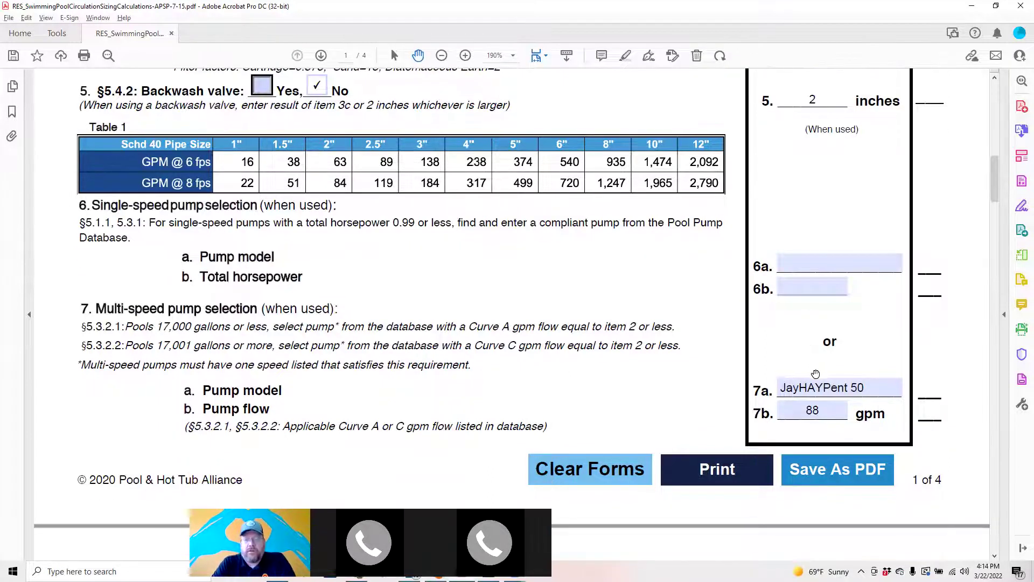
double_click(813, 411)
key(BackSpace)
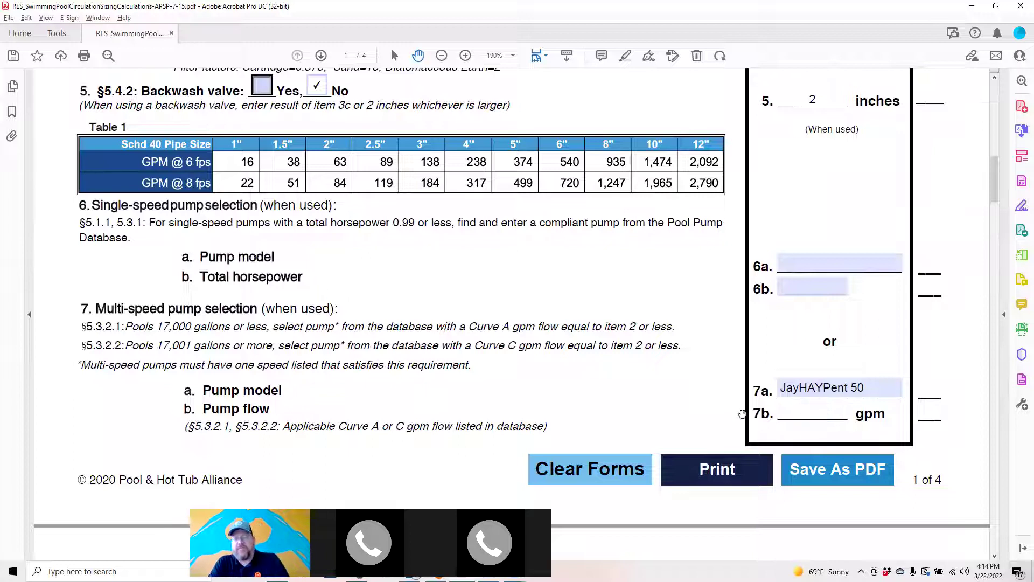
click(714, 376)
click(816, 380)
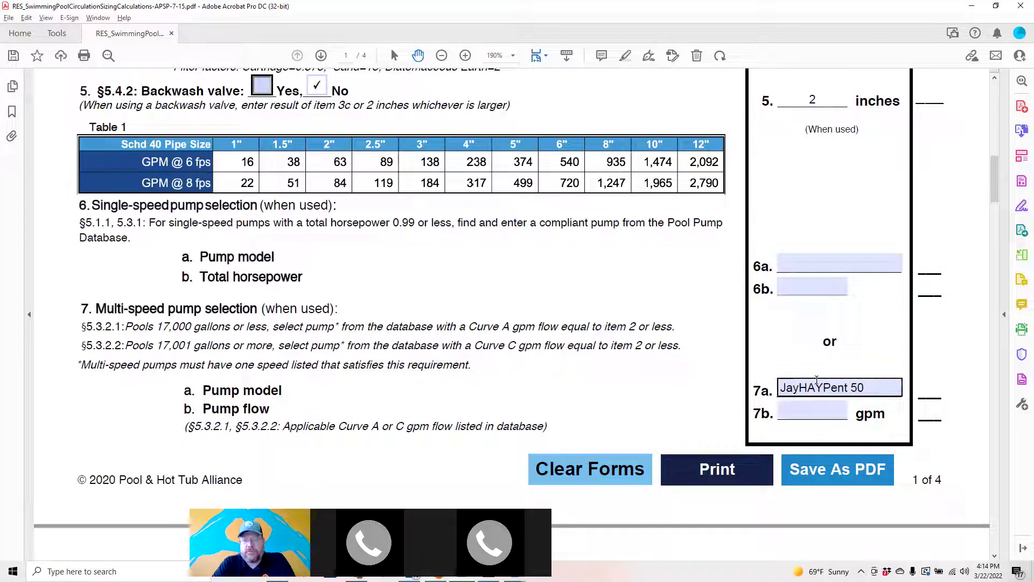
click(765, 394)
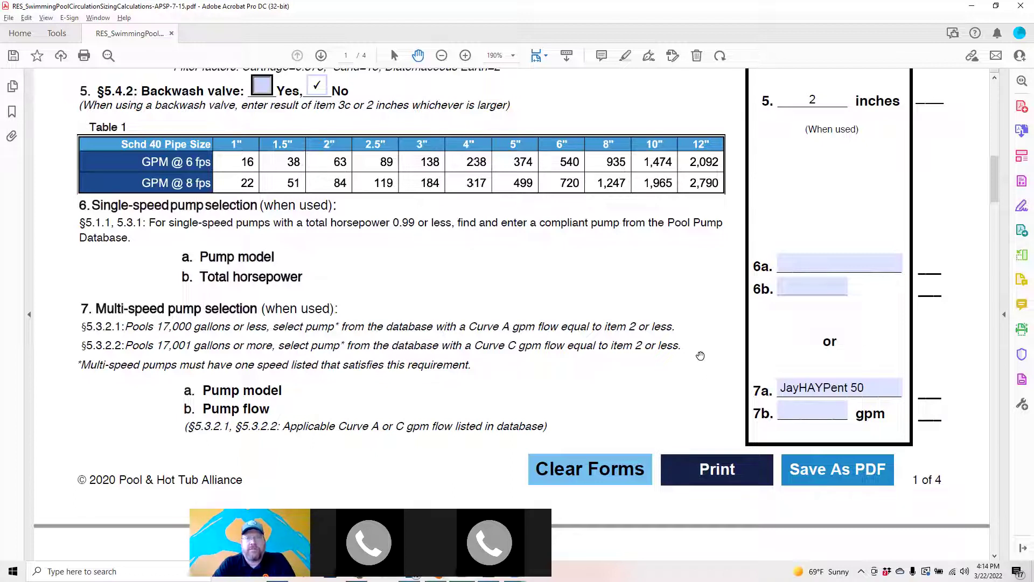
- Scroll past the page 2 compliance checklist to the APSP-7 pipe sizing calculator on page 3
scroll(528, 271, down, 3)
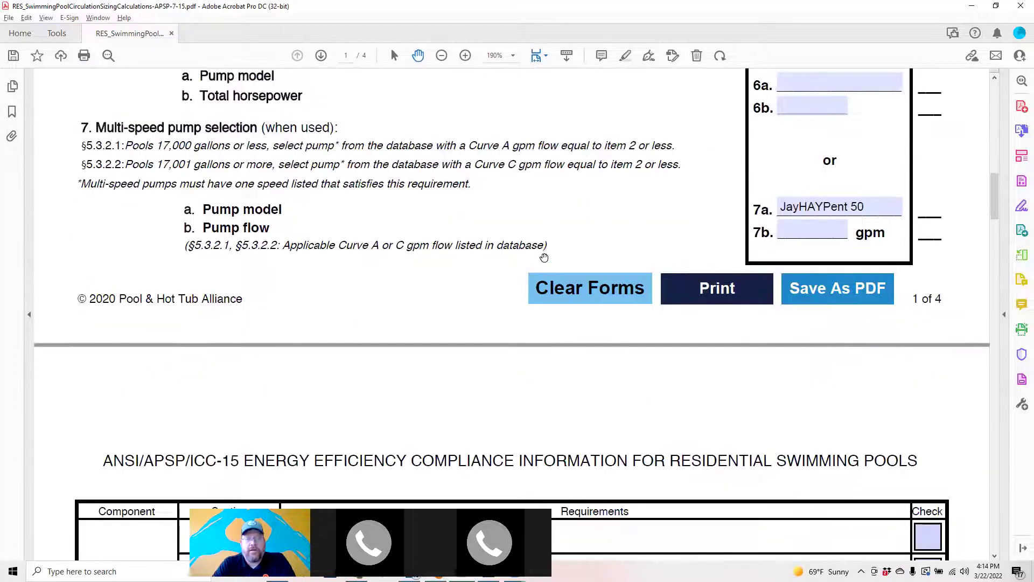
scroll(545, 257, up, 2)
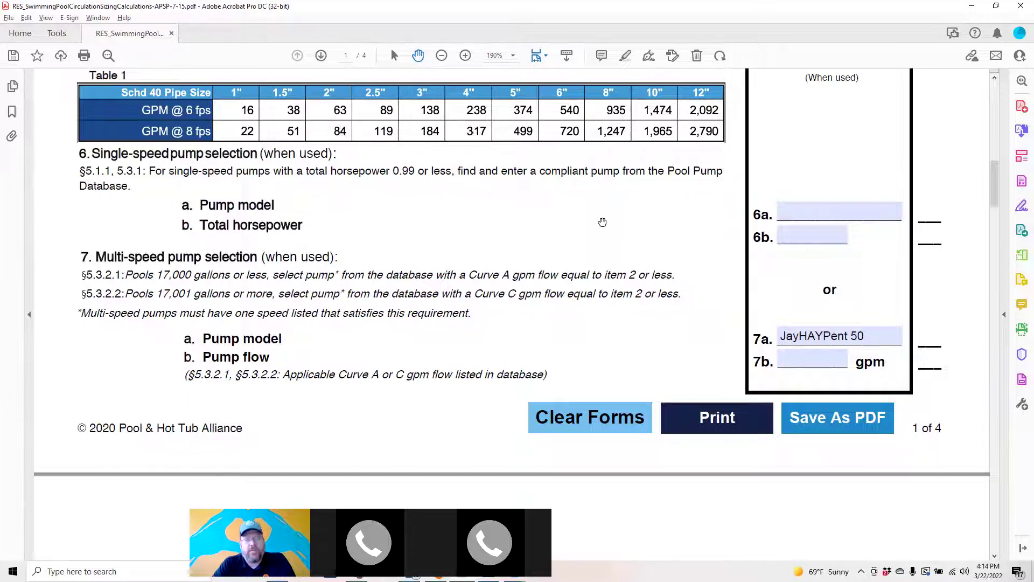
scroll(602, 222, down, 2)
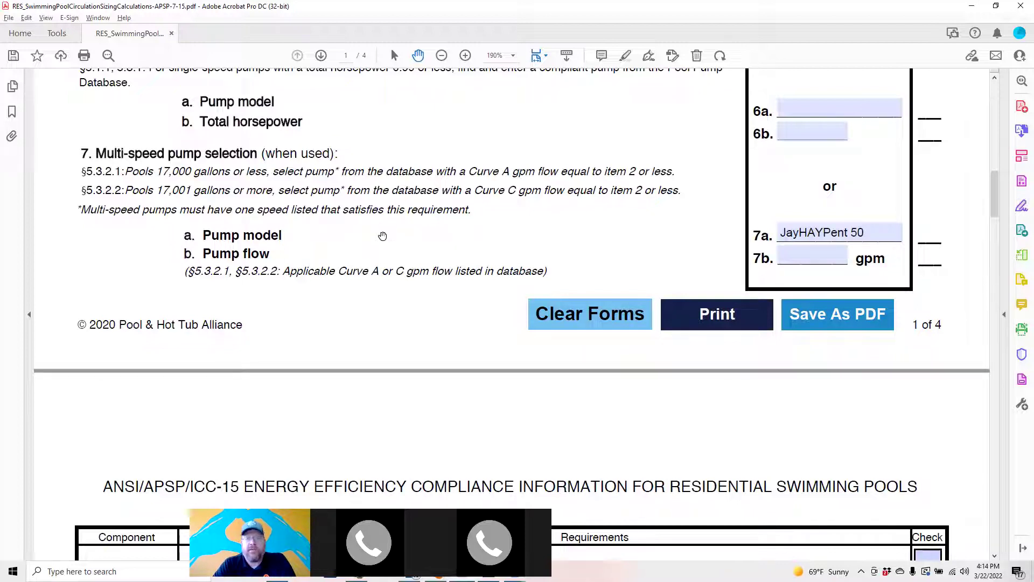
scroll(383, 236, down, 3)
scroll(382, 236, down, 2)
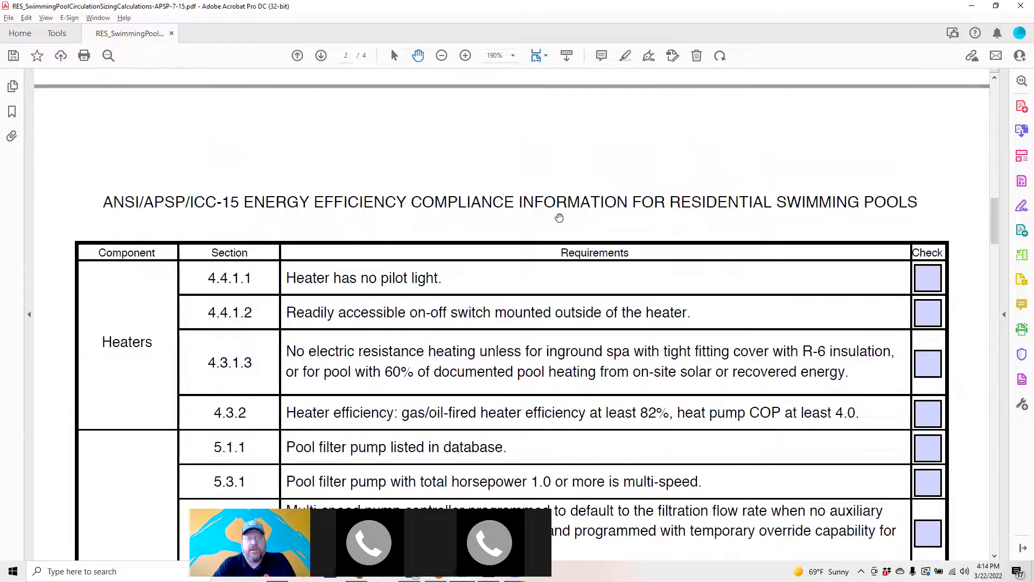
scroll(772, 270, down, 2)
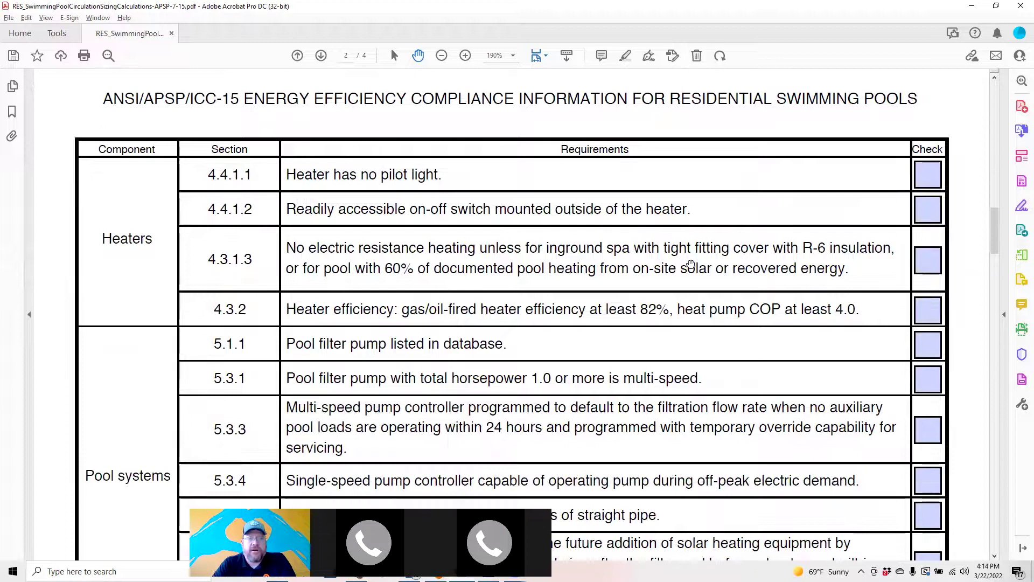
scroll(726, 310, down, 2)
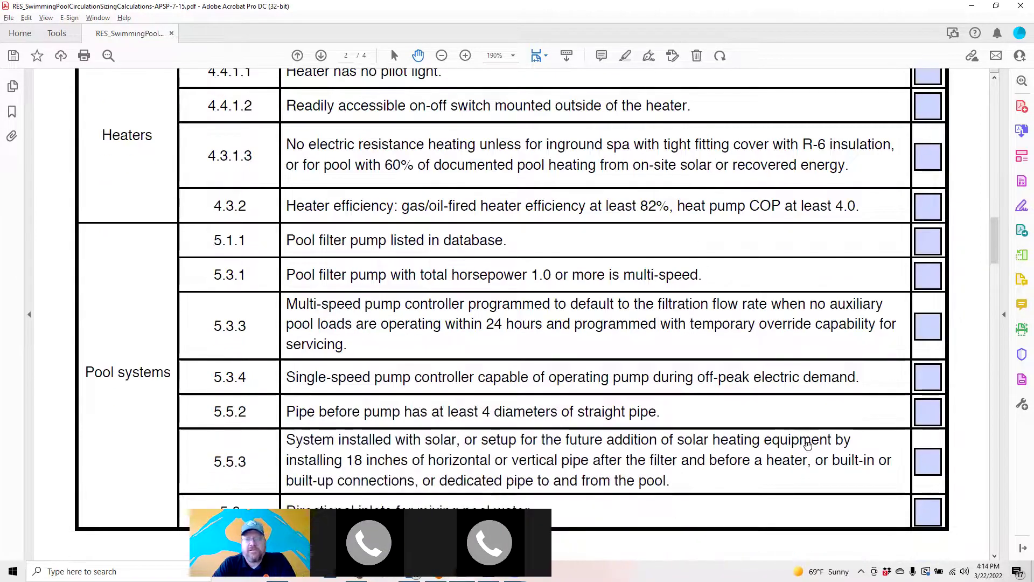
scroll(736, 291, down, 8)
scroll(627, 311, down, 10)
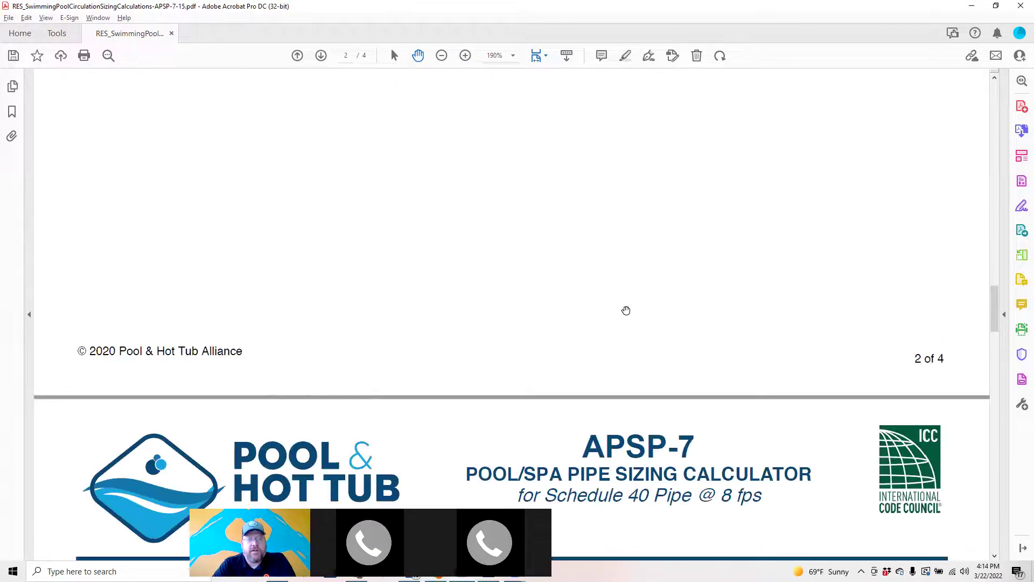
scroll(618, 298, down, 1)
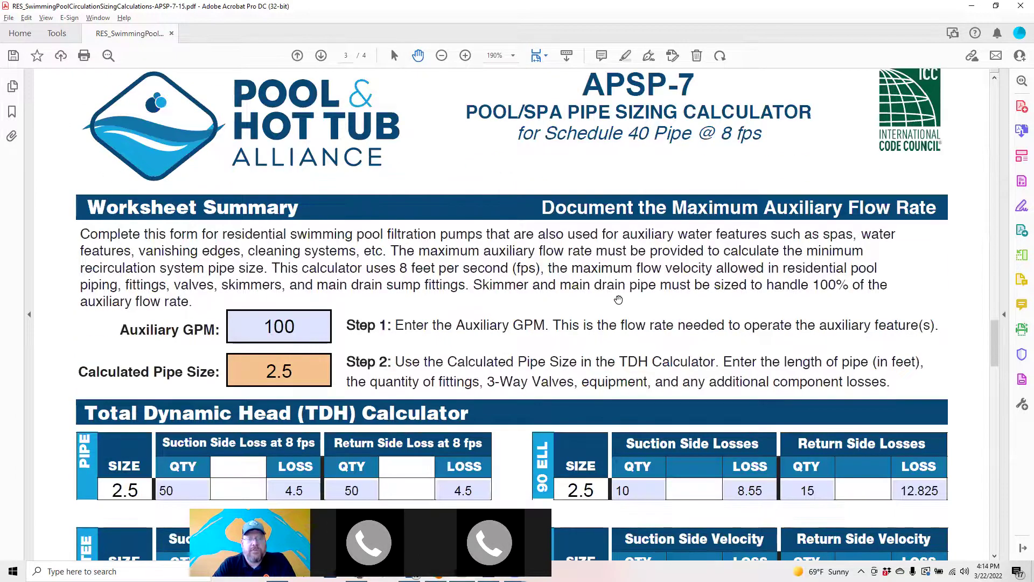
scroll(619, 300, down, 4)
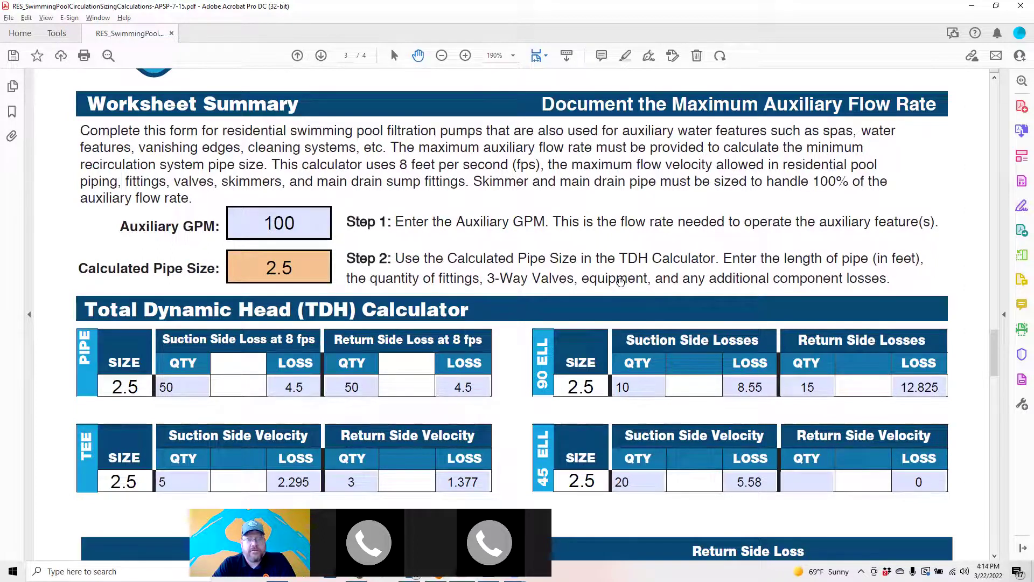
scroll(540, 239, down, 4)
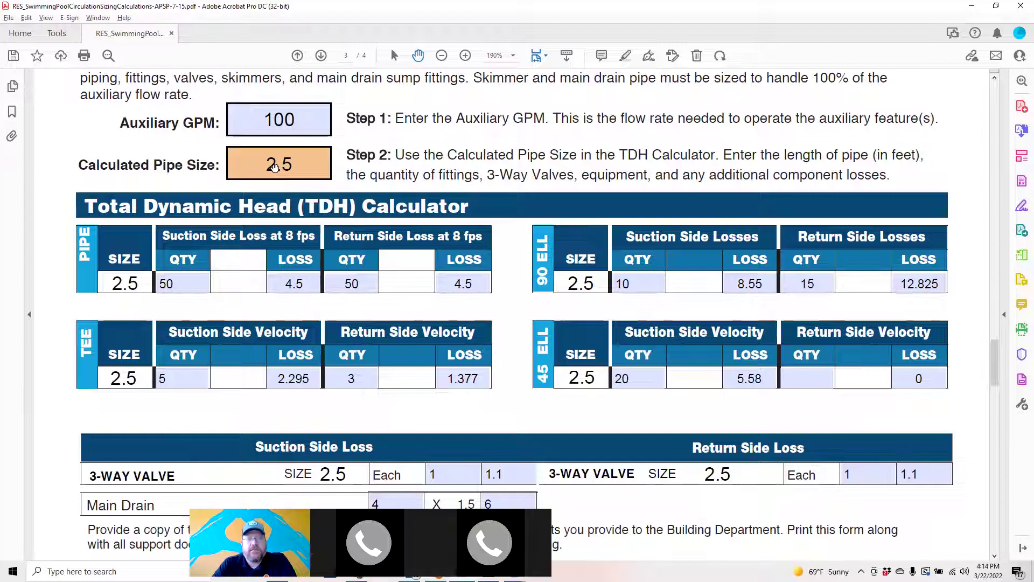
- Try Auxiliary GPM values 120, 100 and 80, with 80 dropping the pipe size to 2 inches
click(304, 114)
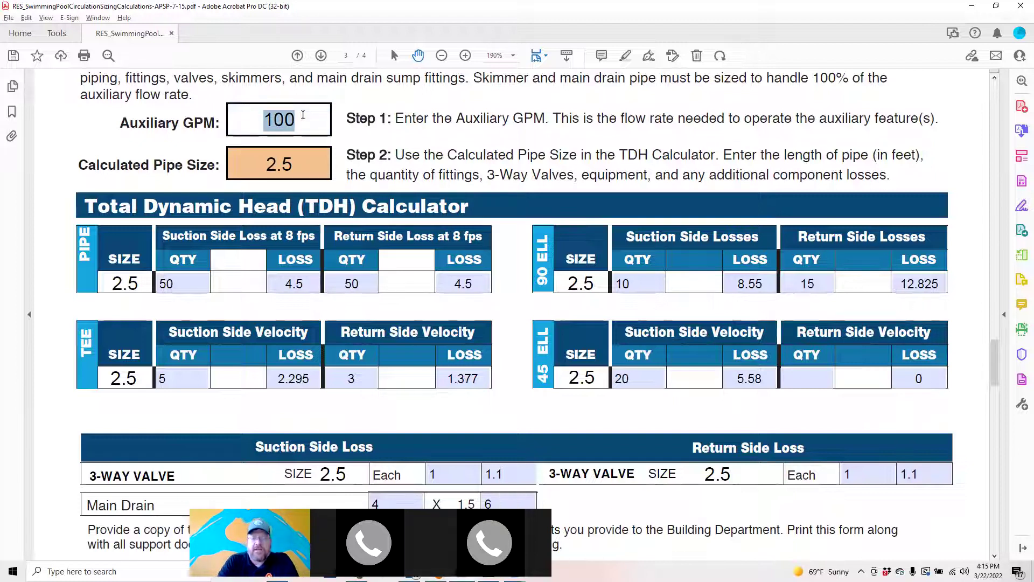
text(120)
key(Return)
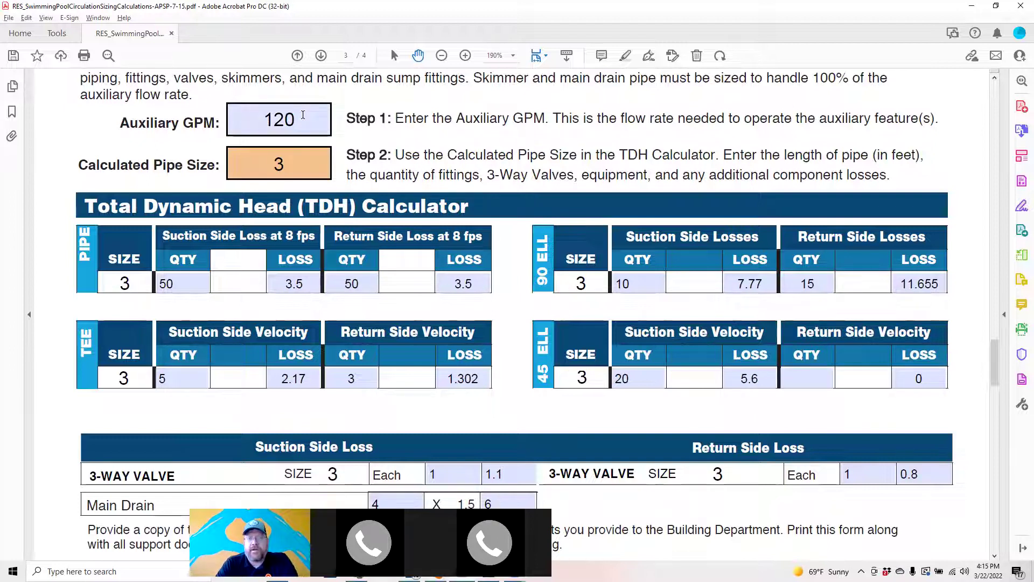
click(304, 114)
text(100)
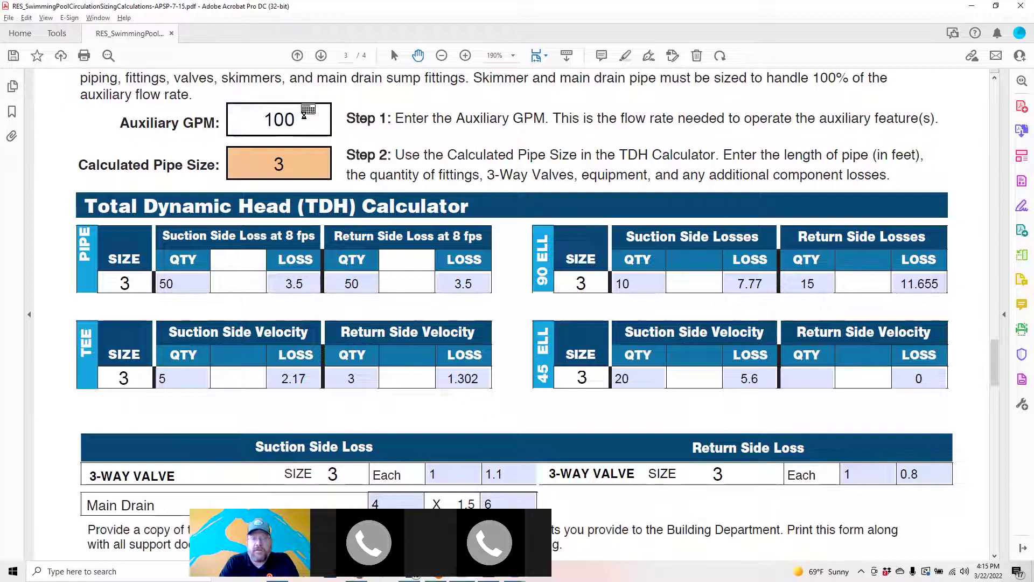
key(Return)
click(303, 115)
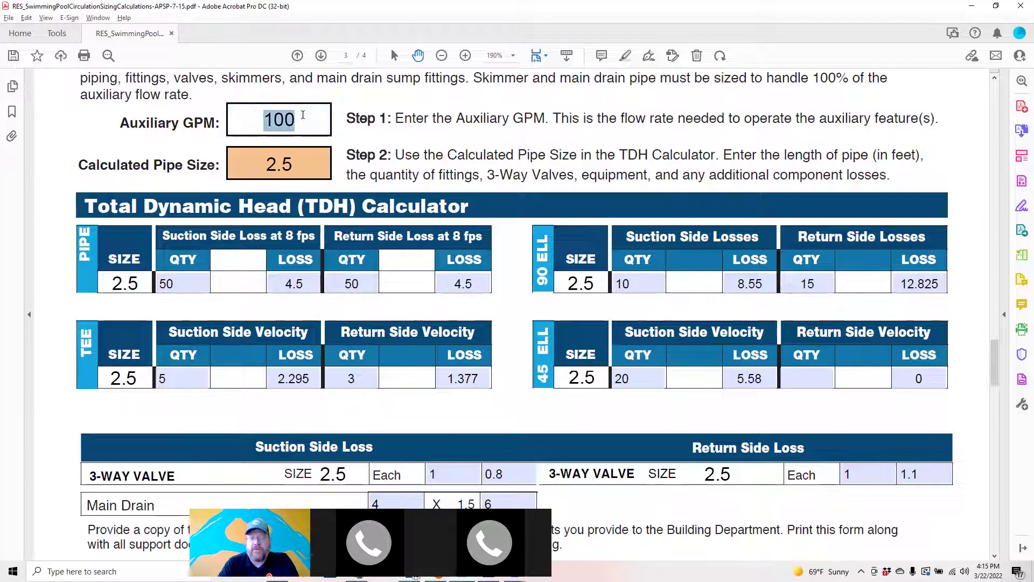
text(80)
key(Return)
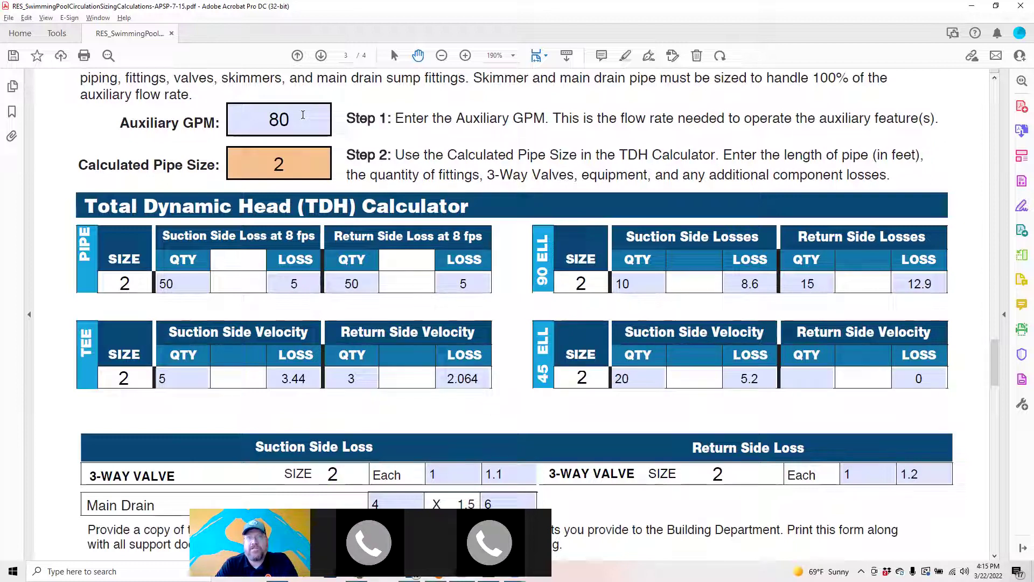
- Enter 120 and then settle on 100 Auxiliary GPM for a 2.5-inch pipe
click(303, 115)
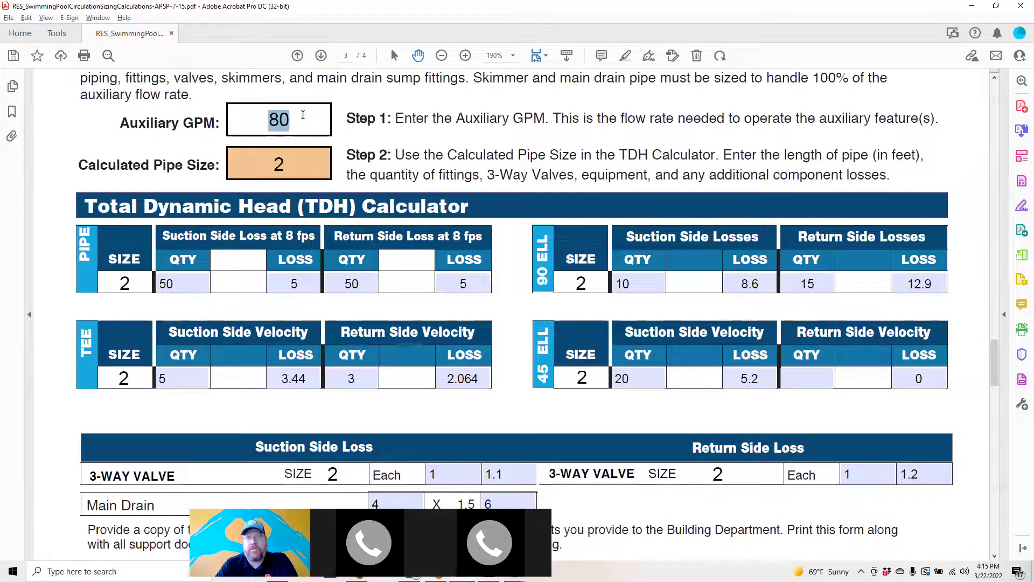
text(120)
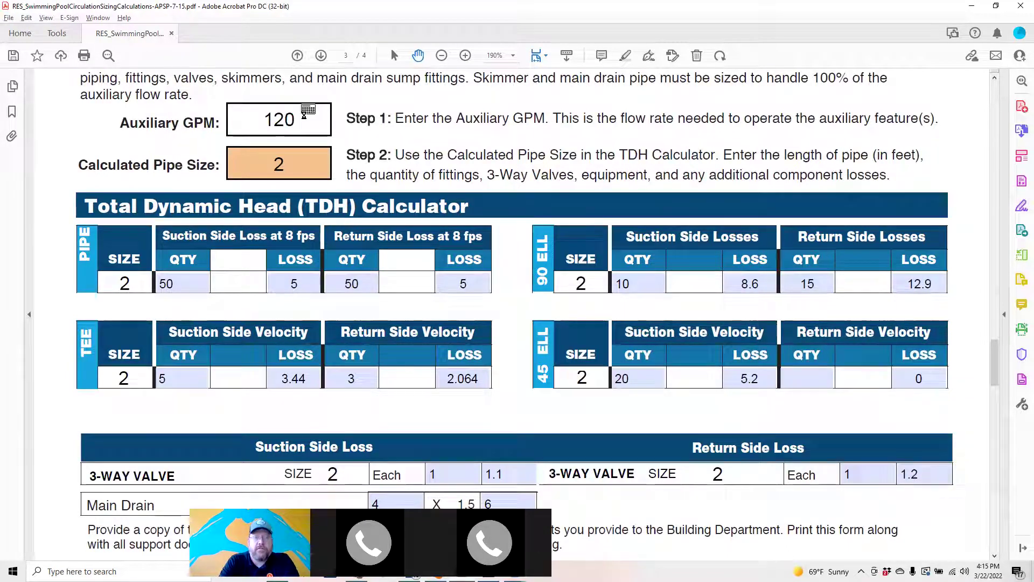
key(Return)
click(303, 114)
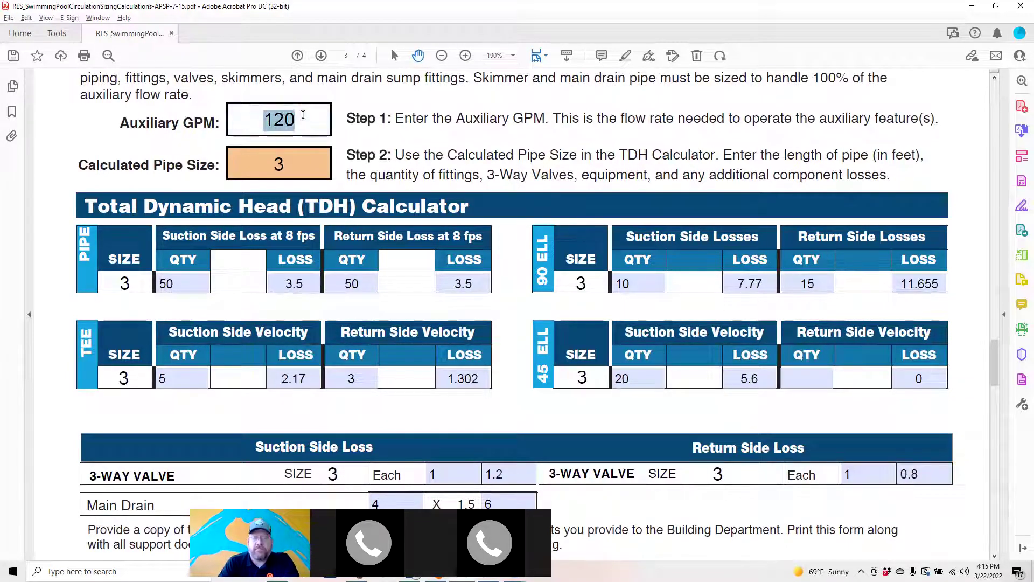
text(100)
key(Return)
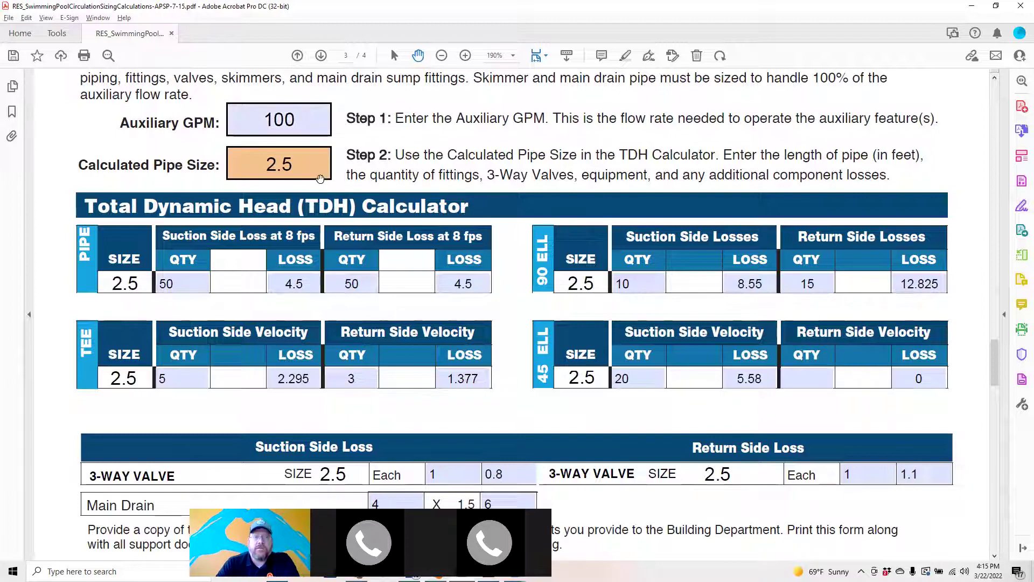
scroll(329, 189, down, 2)
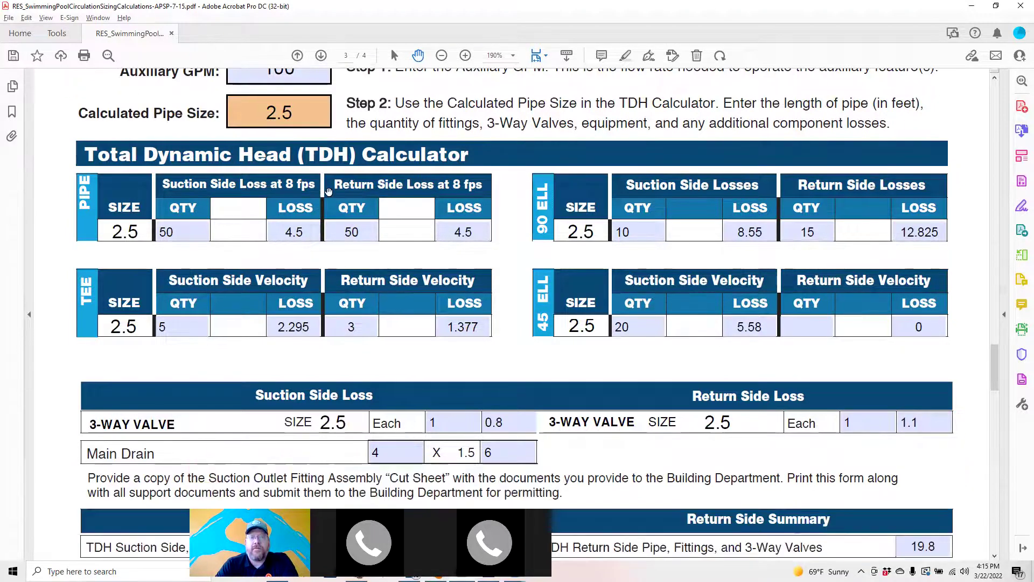
scroll(329, 191, up, 2)
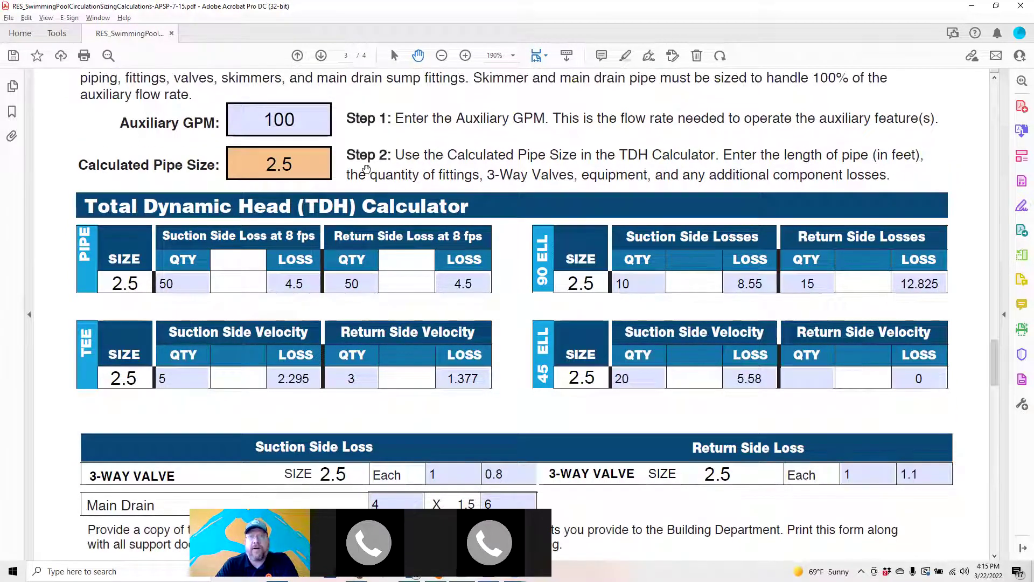
scroll(366, 170, down, 6)
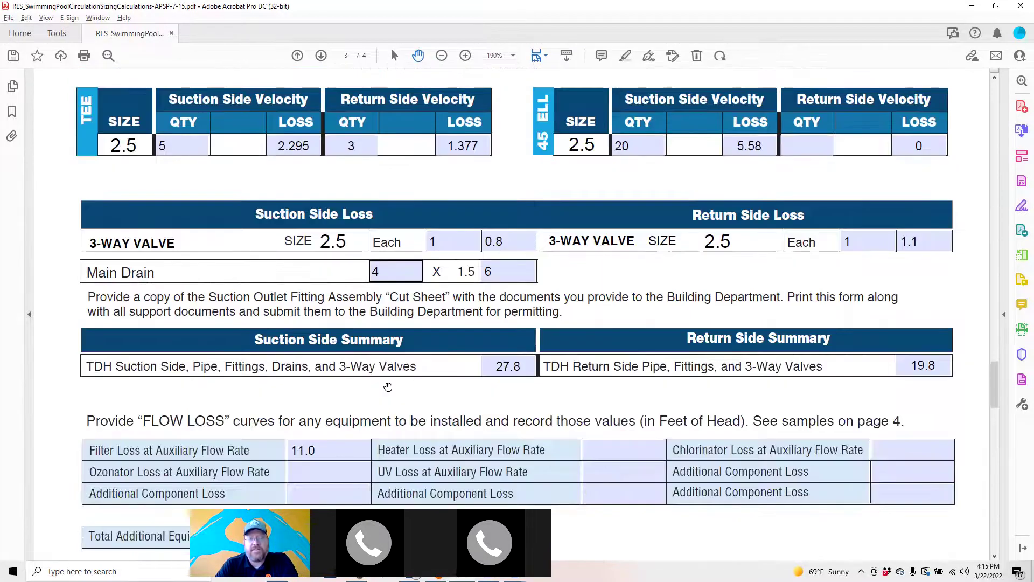
scroll(362, 335, up, 1)
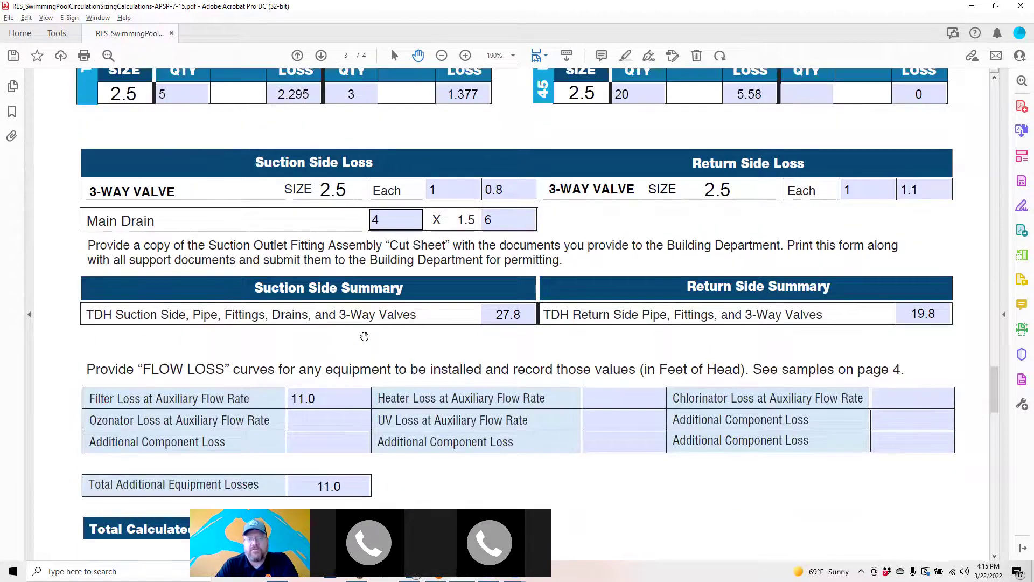
scroll(361, 324, up, 9)
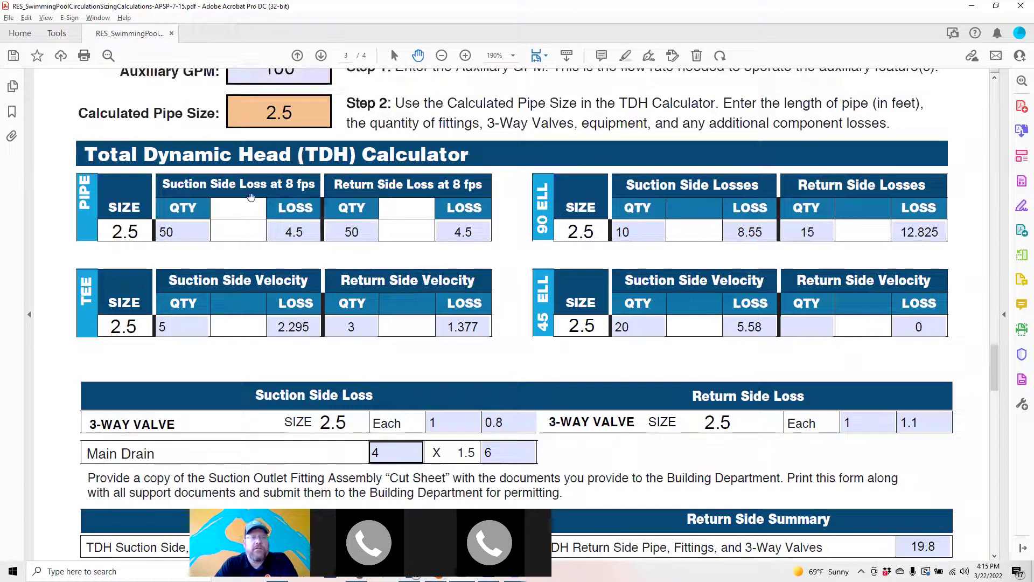
click(196, 236)
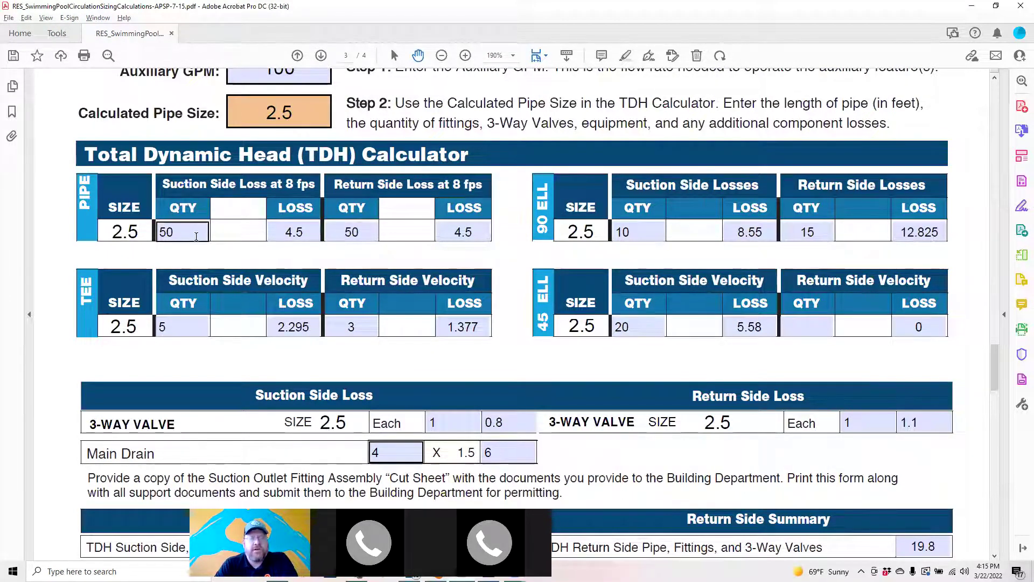
double_click(196, 236)
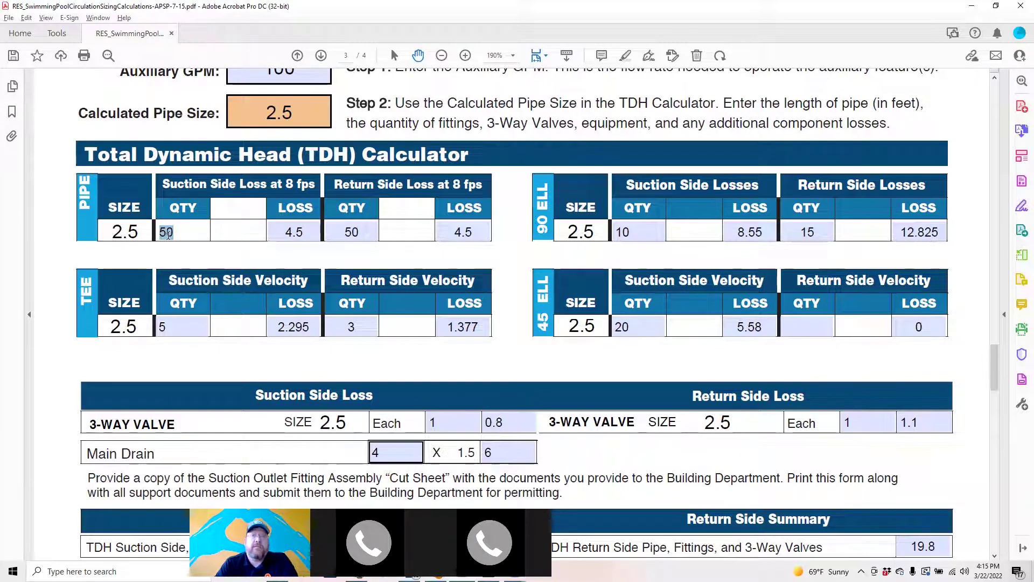
key(Tab)
key(Tab)
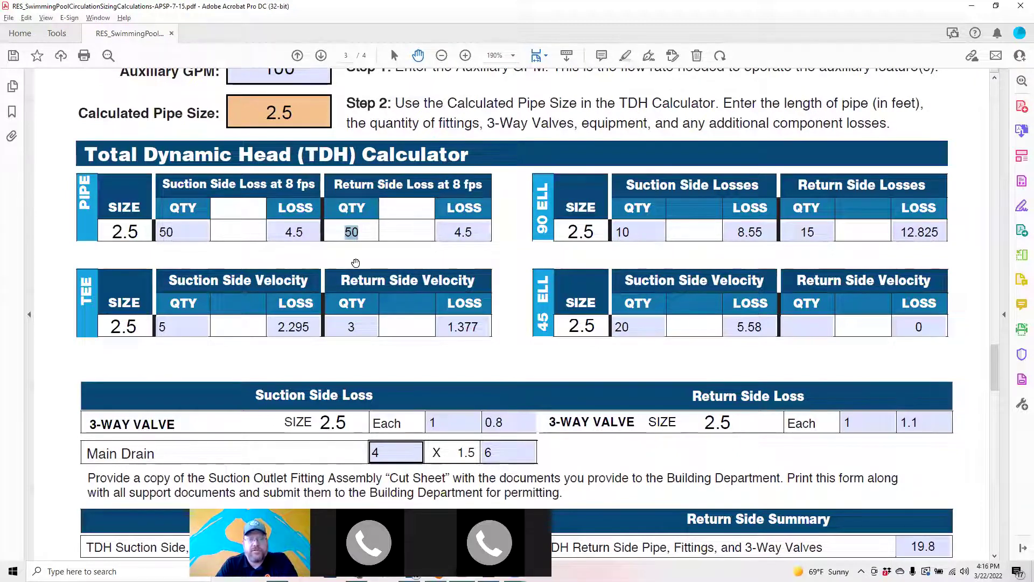
click(647, 228)
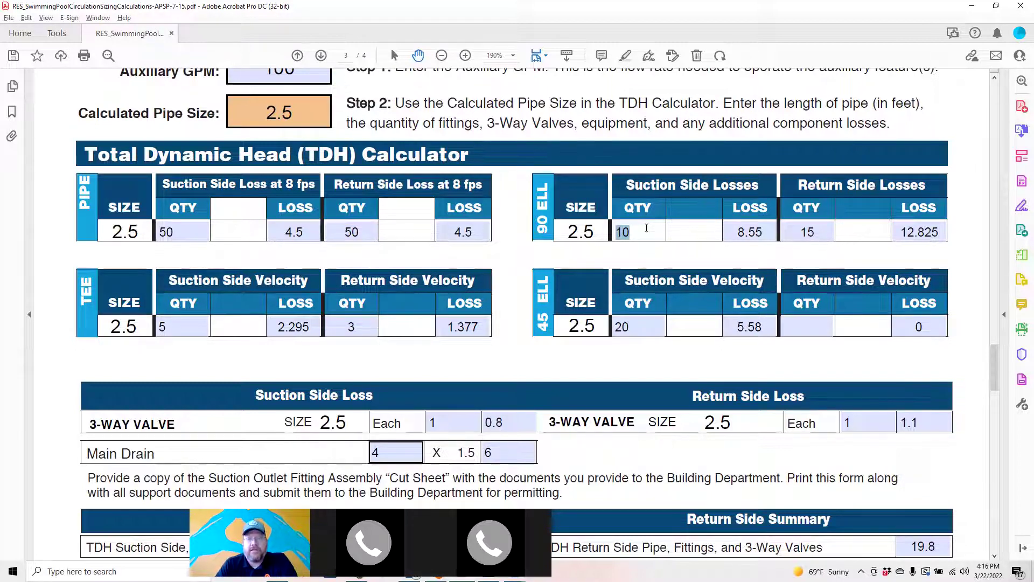
click(827, 236)
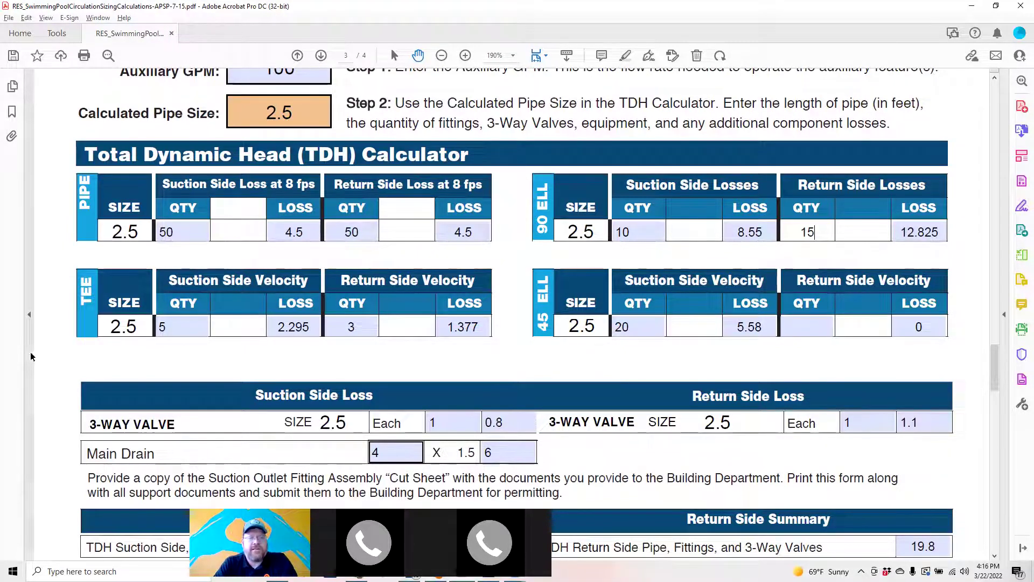
click(162, 329)
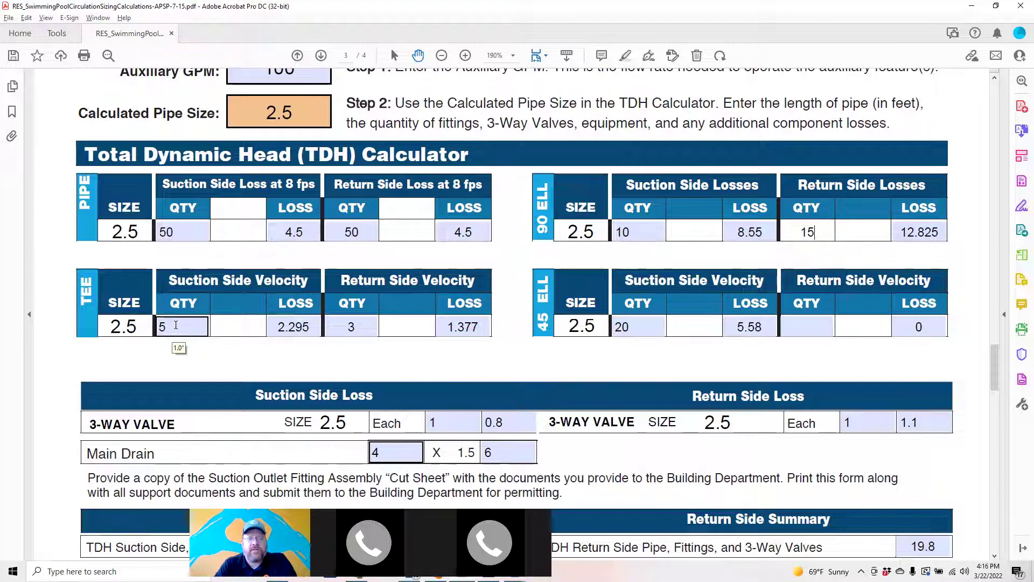
click(229, 313)
click(638, 331)
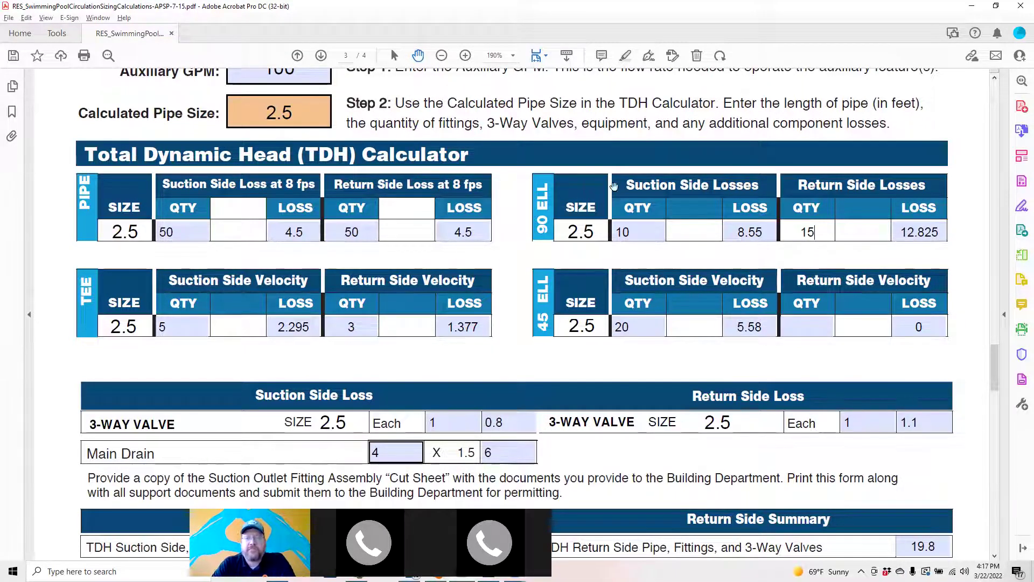
scroll(487, 281, down, 3)
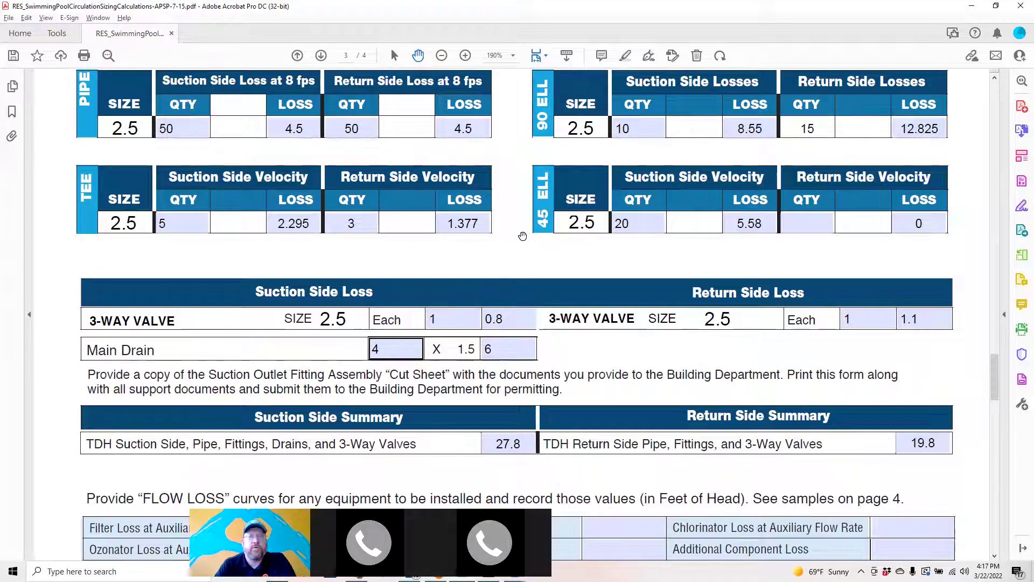
scroll(522, 236, down, 1)
click(434, 268)
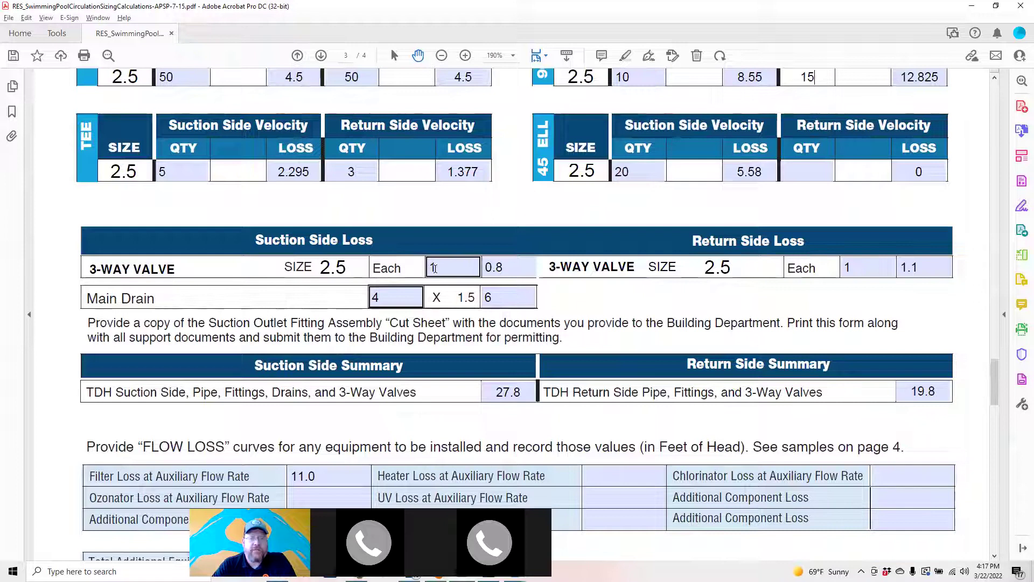
key(Tab)
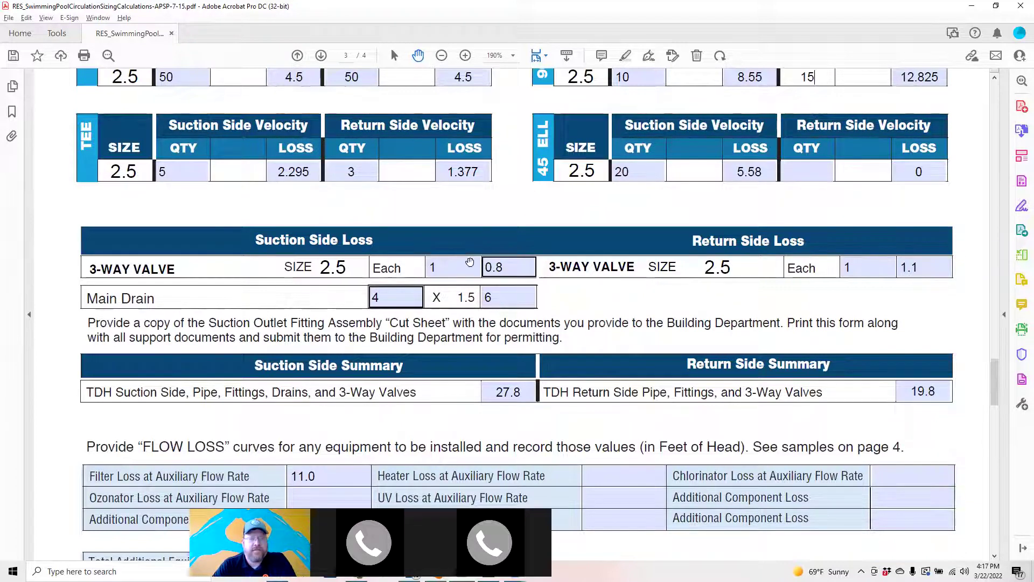
scroll(399, 254, down, 1)
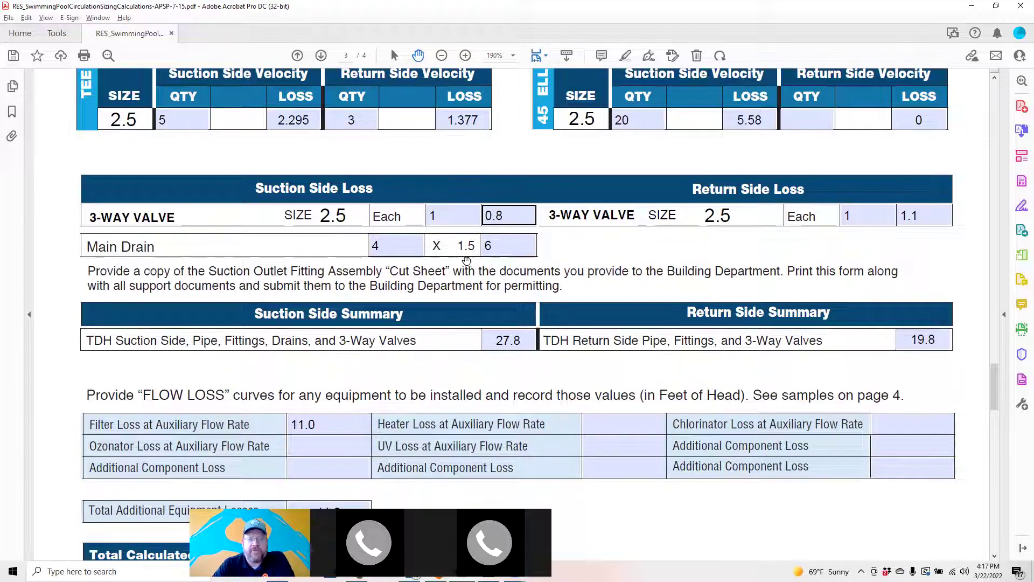
- Scroll to page 4's Filter and Heater Loss Sheet graphs, where 100 gpm reads 1.6 and 7.5
scroll(560, 257, down, 3)
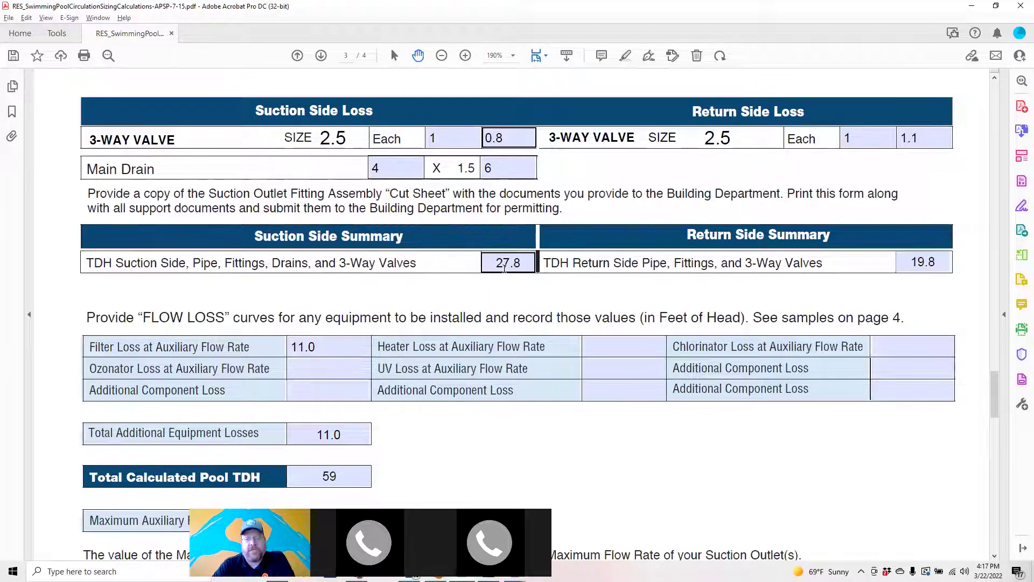
scroll(592, 239, down, 2)
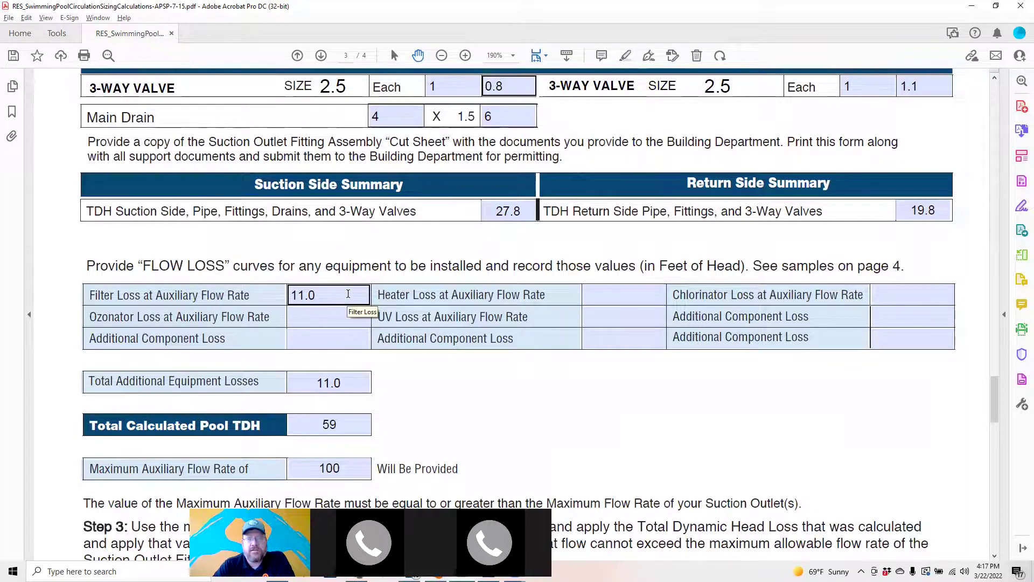
scroll(348, 294, down, 15)
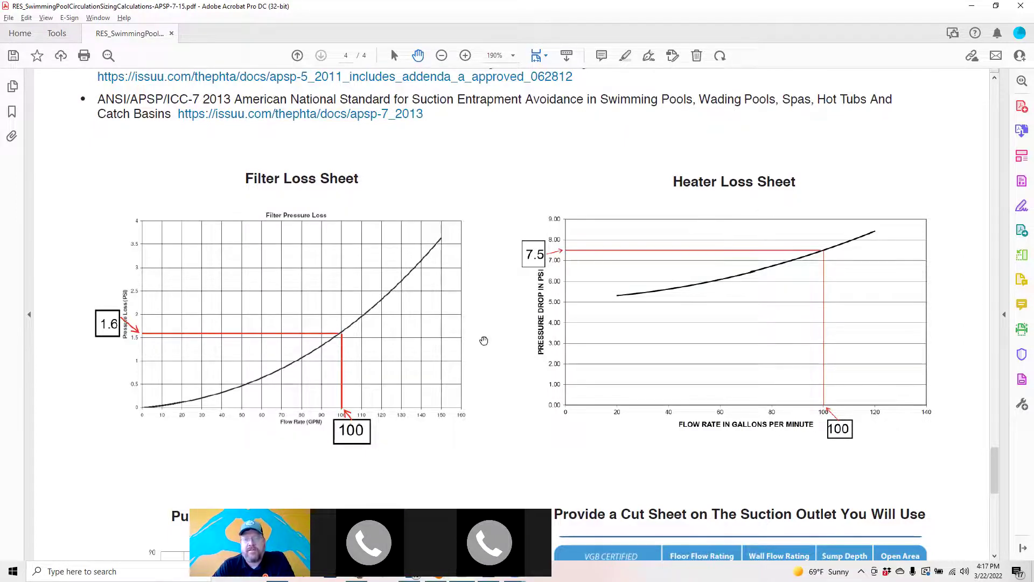
- Enter 7.5 as the heater loss, bringing equipment losses to 18.5 and pool TDH to 66
scroll(457, 360, up, 10)
scroll(457, 359, up, 3)
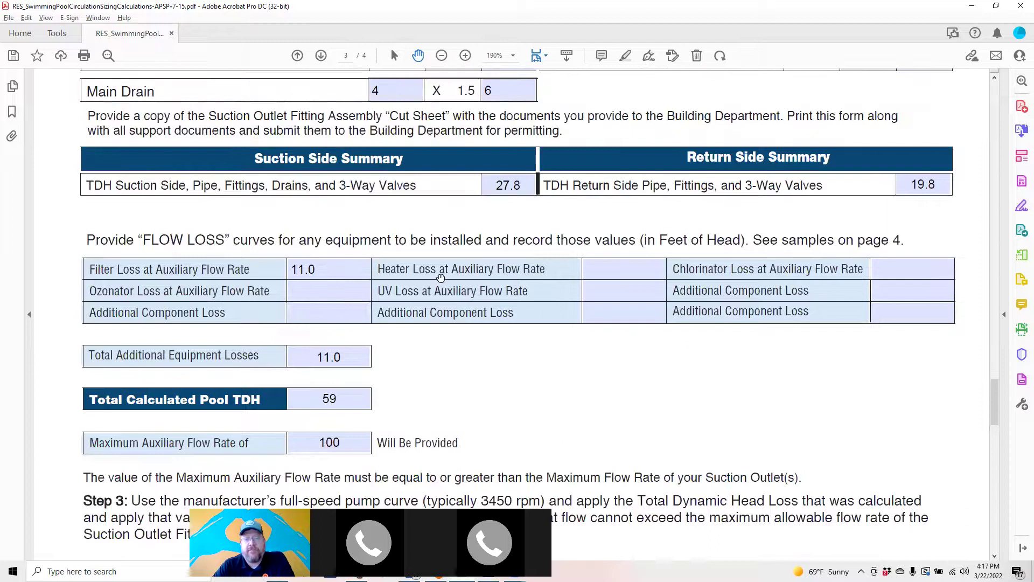
click(629, 270)
text(7.5)
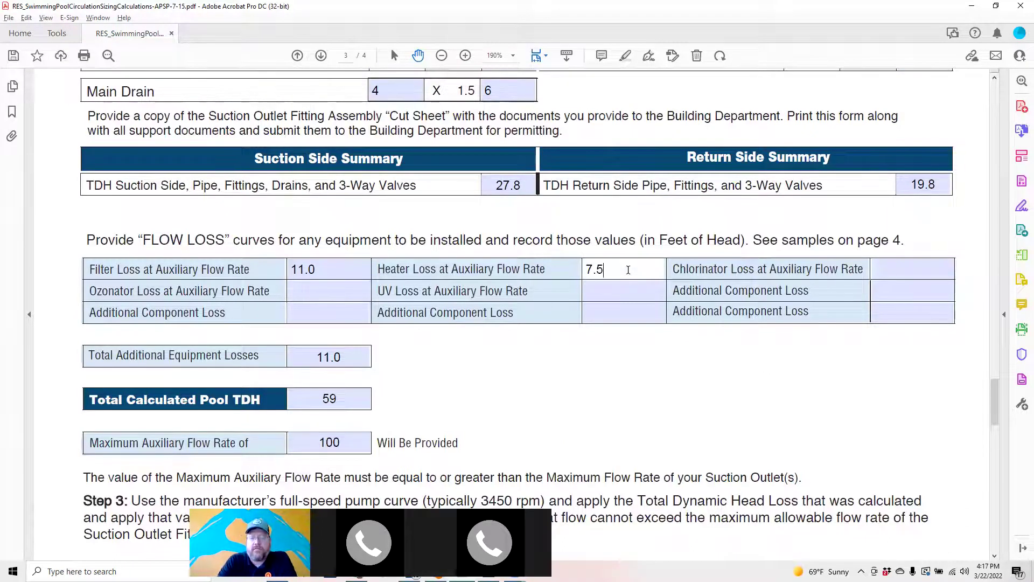
click(534, 341)
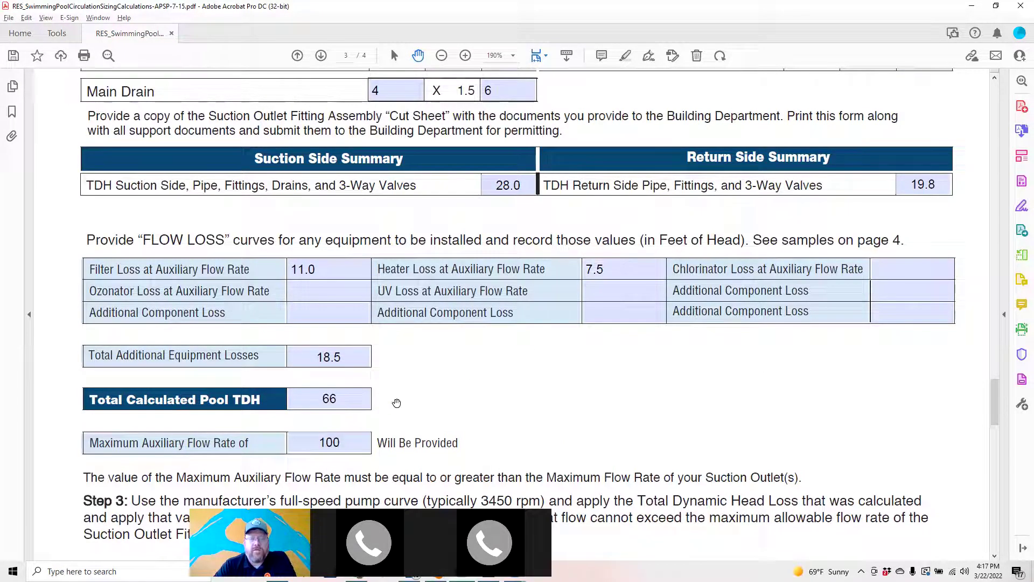
click(353, 402)
double_click(353, 401)
click(410, 389)
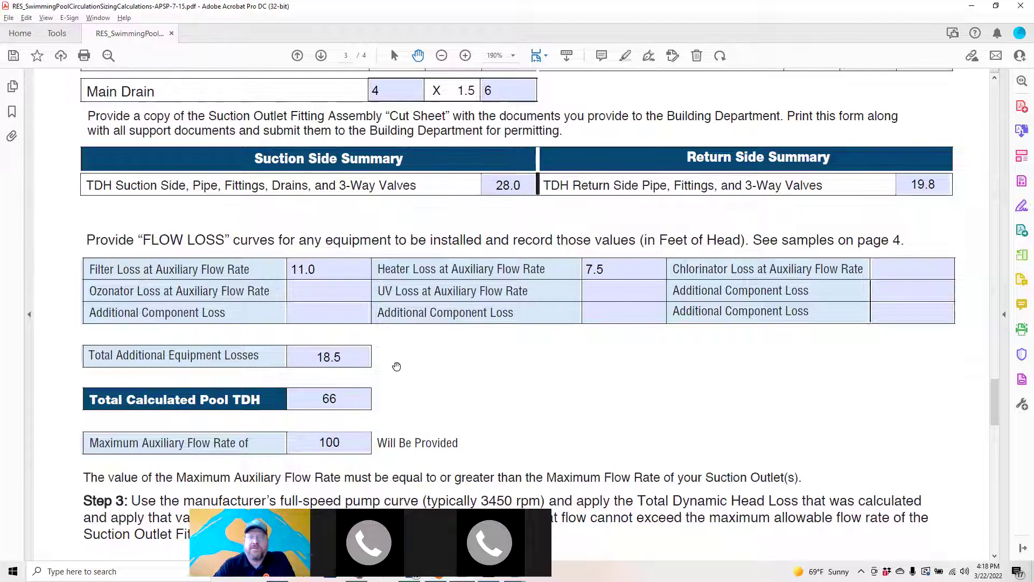
- Enter 4 as the first Additional Component Loss and check the recalculated pool TDH
click(331, 312)
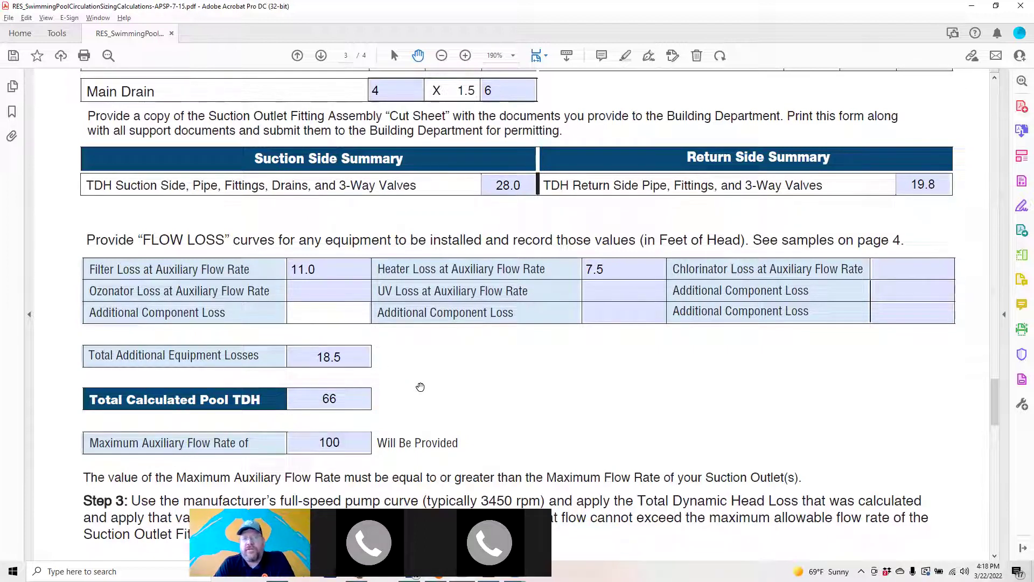
text(4)
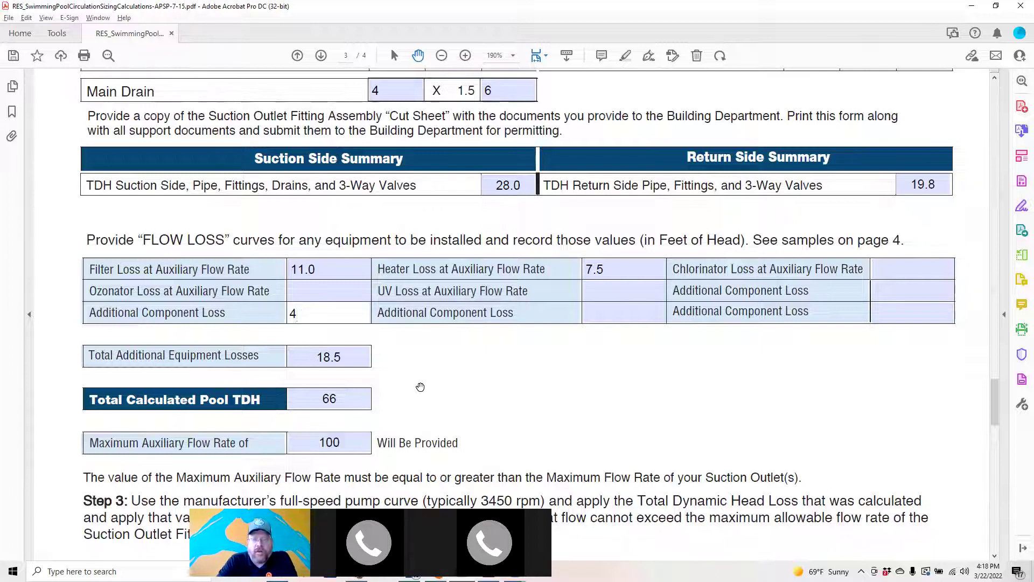
click(420, 387)
click(321, 401)
double_click(320, 405)
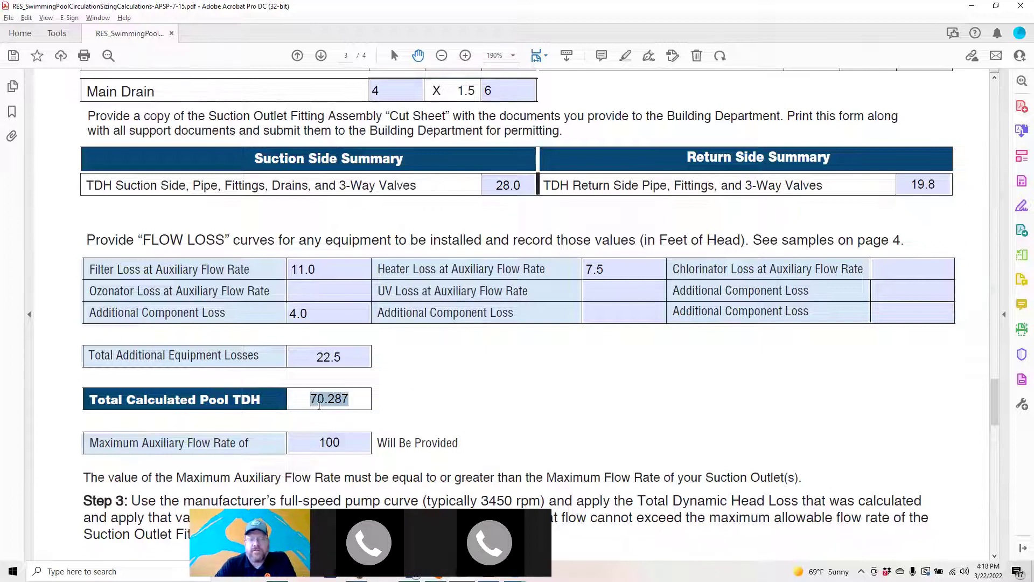
click(445, 399)
- Change the Additional Component Loss from 4 to -6, giving 12.5 equipment losses and TDH 60
click(353, 317)
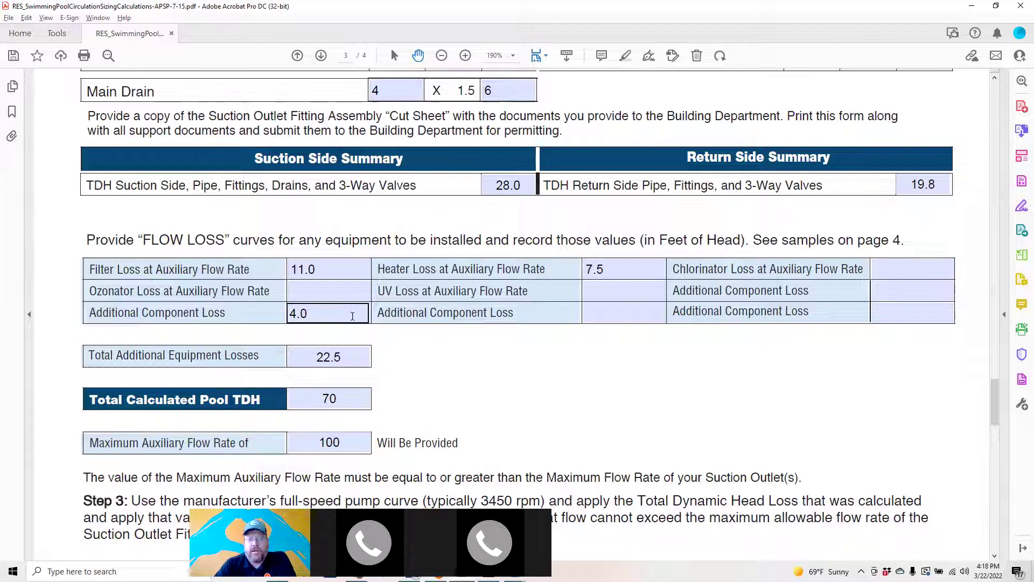
double_click(353, 316)
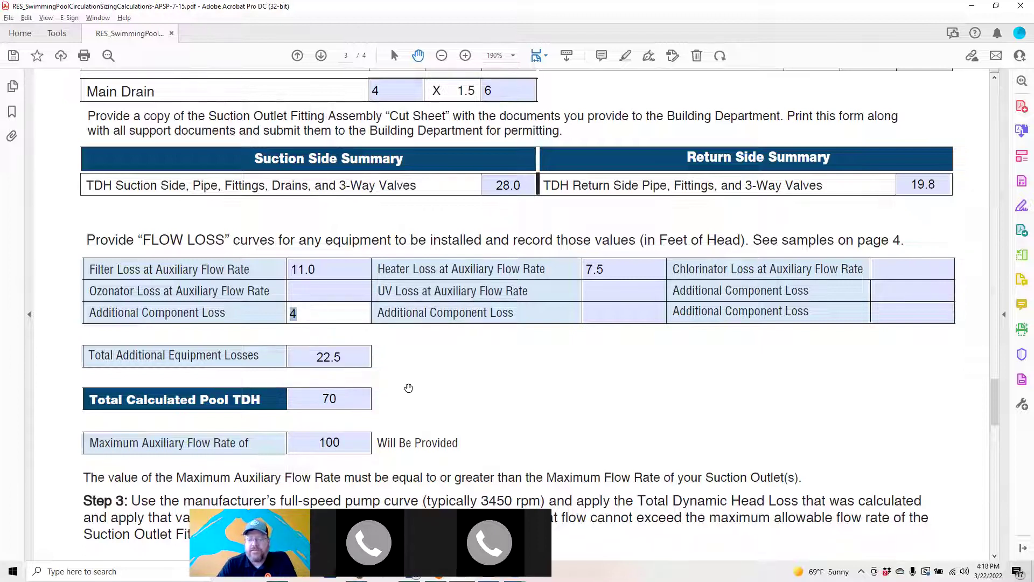
text(-6)
key(Tab)
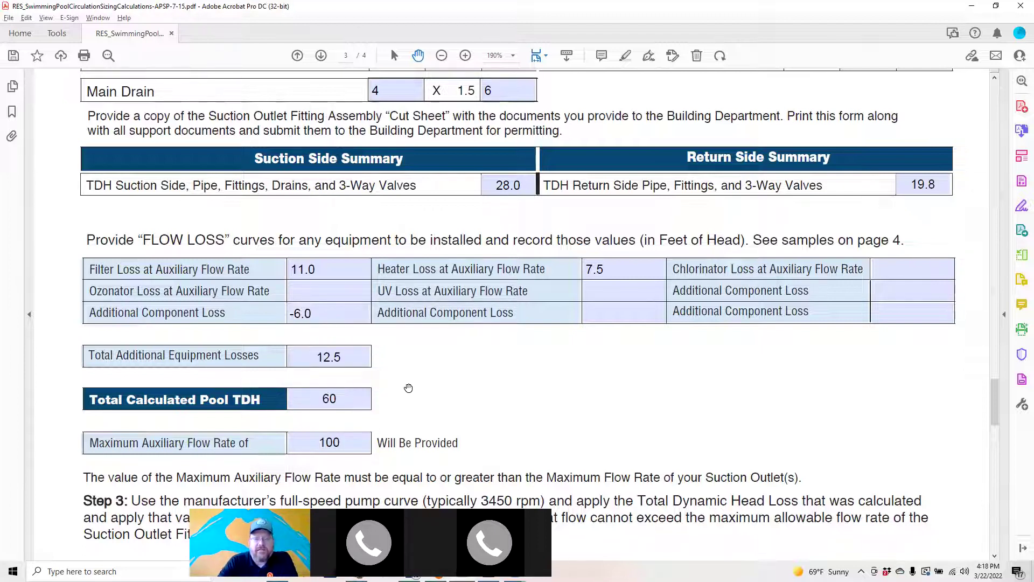
click(438, 375)
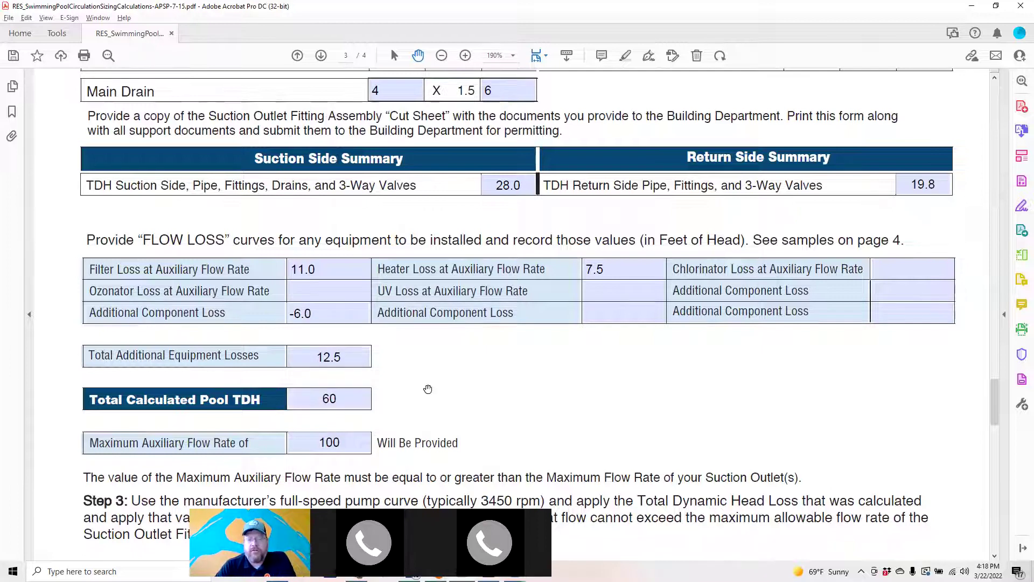
- Check the page 4 pump curve, then fill item 7b's multi-speed pump flow with 72 gpm
scroll(376, 399, down, 10)
scroll(376, 399, down, 8)
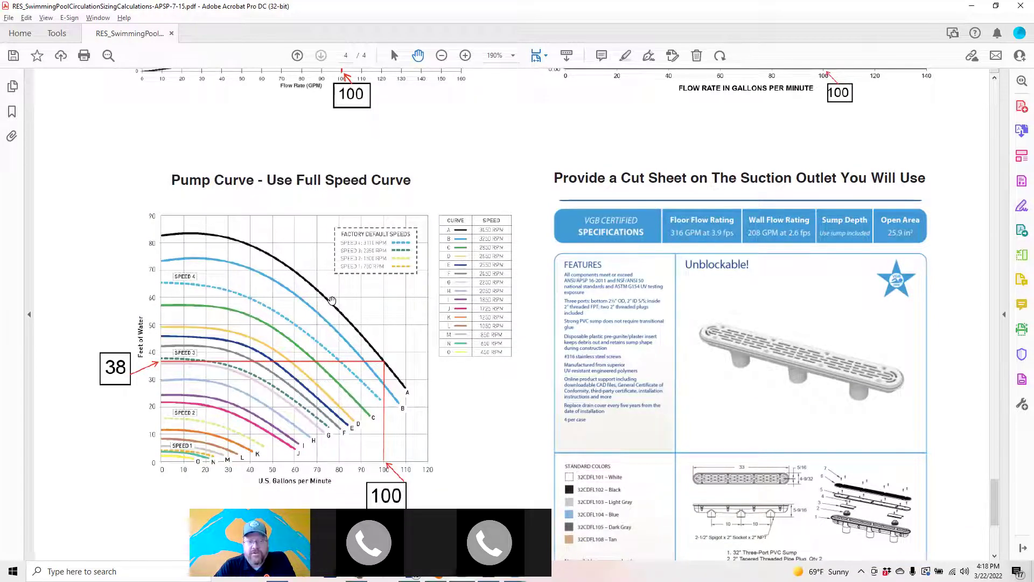
scroll(335, 300, up, 16)
scroll(458, 396, up, 20)
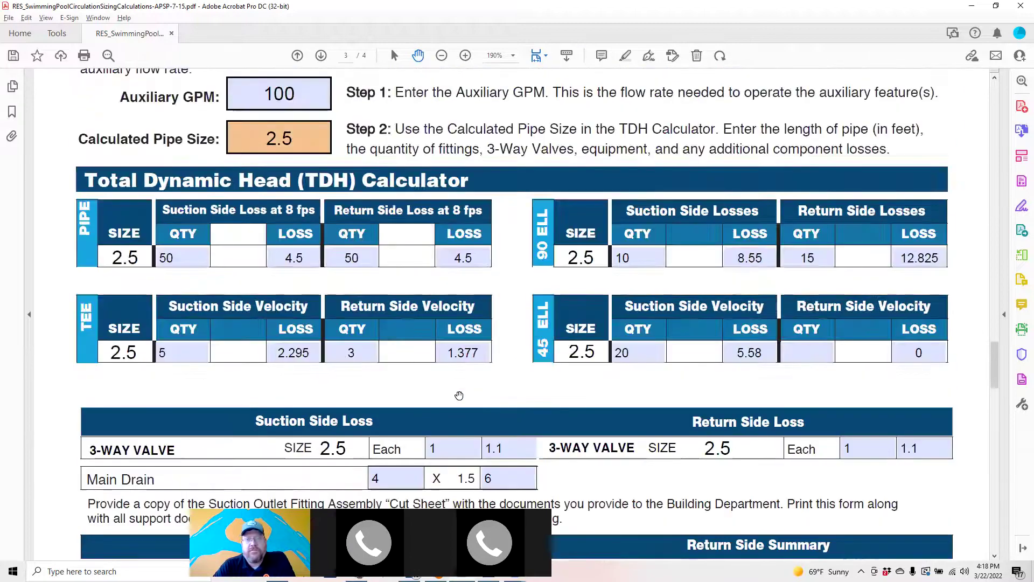
scroll(458, 396, up, 3)
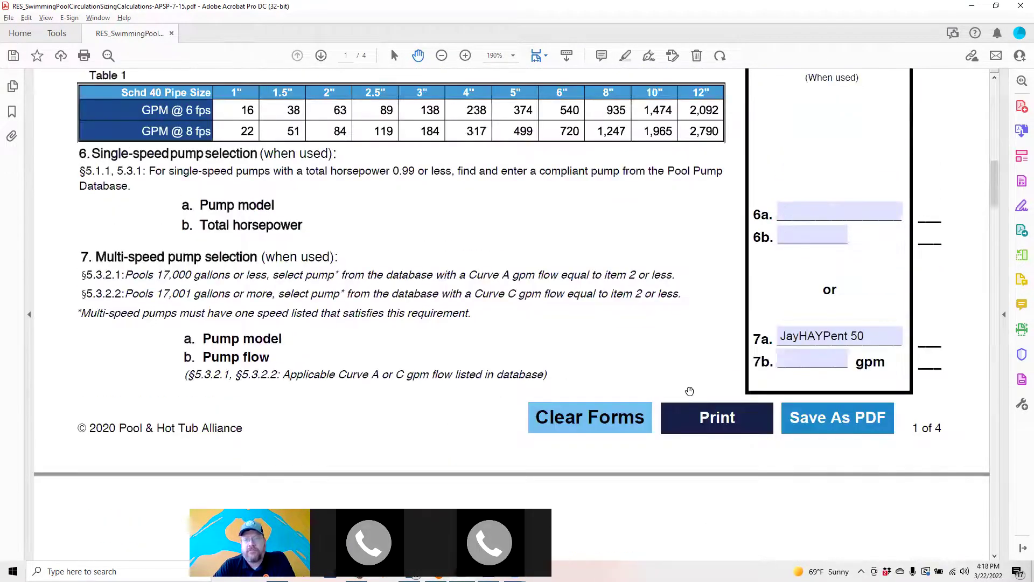
click(791, 360)
text(72)
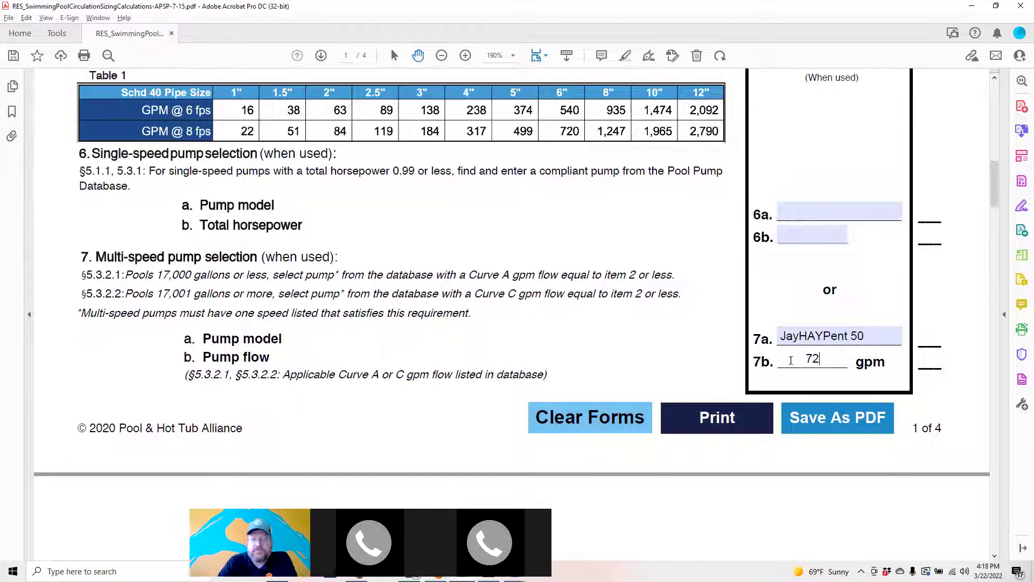
click(776, 279)
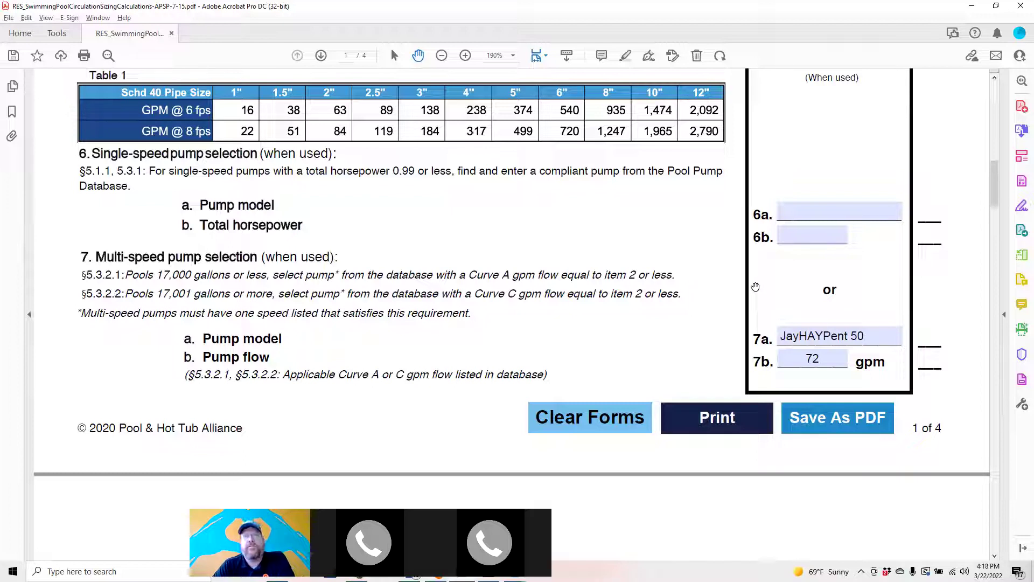
- Enter 'Watersheer pump 20' as the 6a pump model and 40 total horsepower in 6b
click(800, 217)
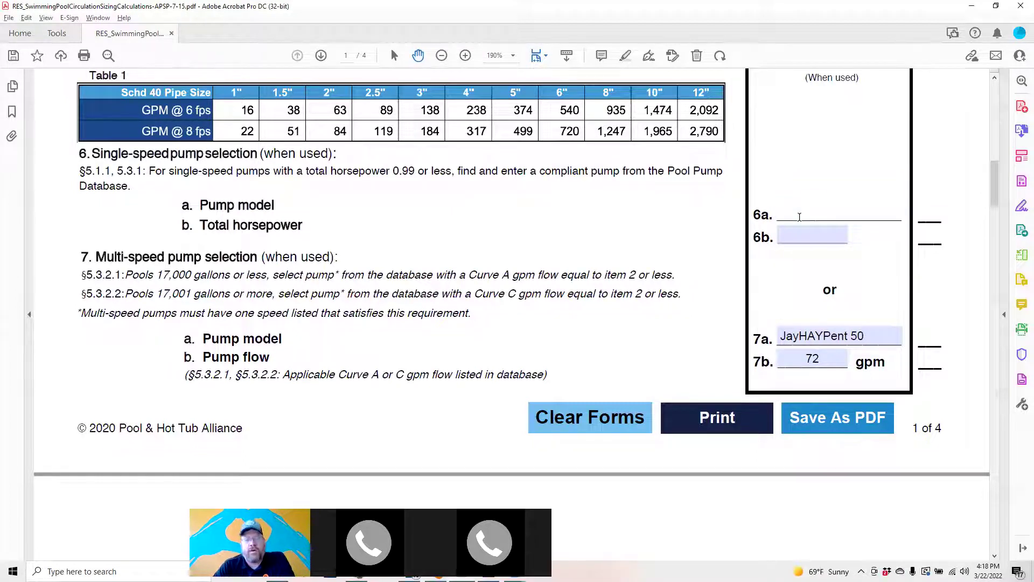
text(Water)
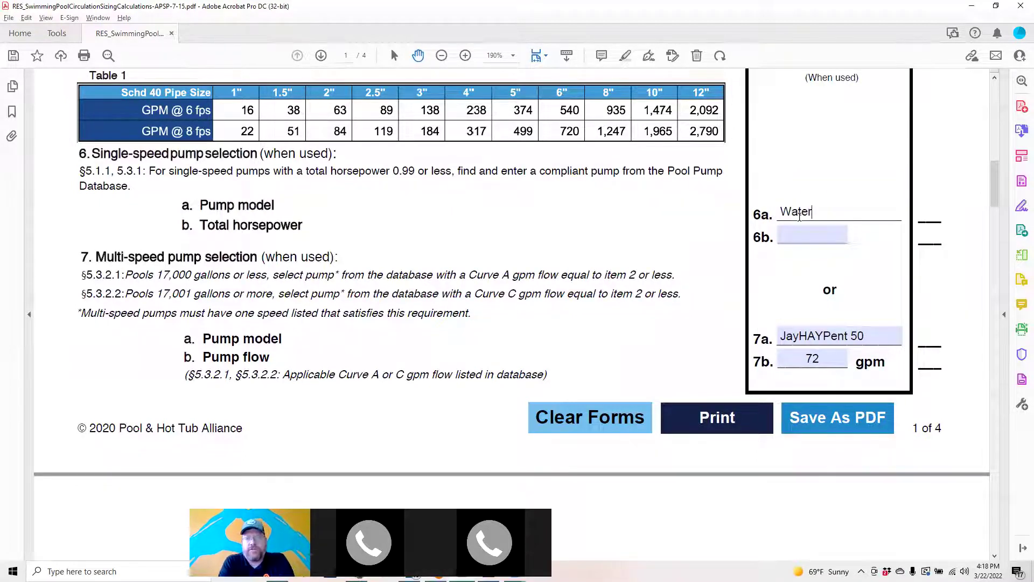
text(sheer pum)
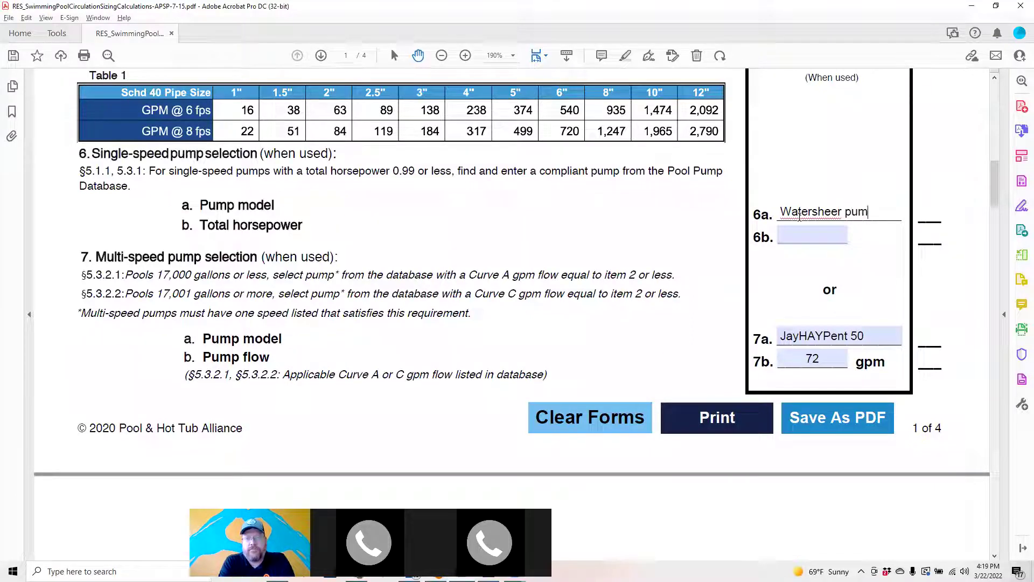
text(p 20)
key(Tab)
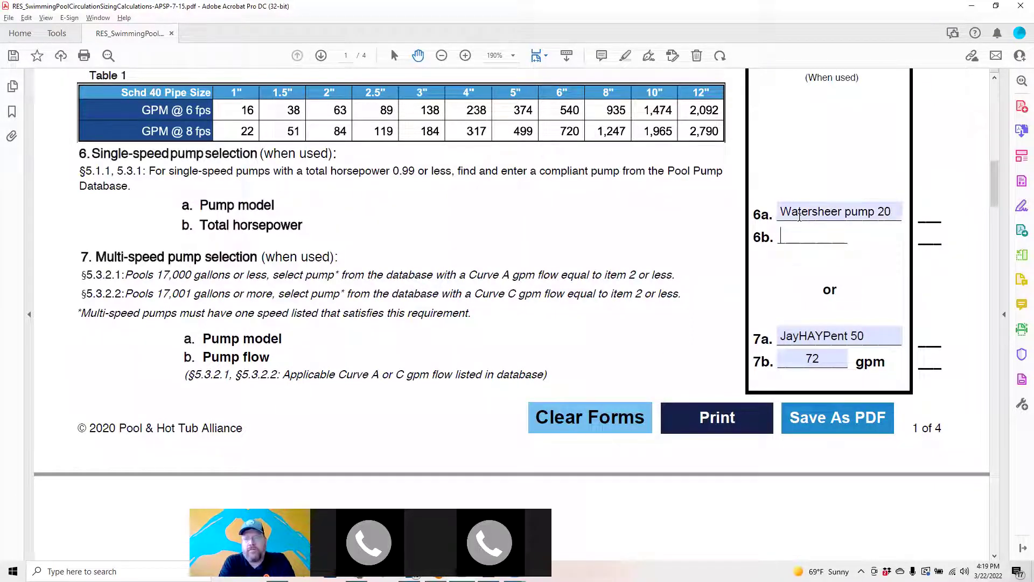
text(40)
key(Tab)
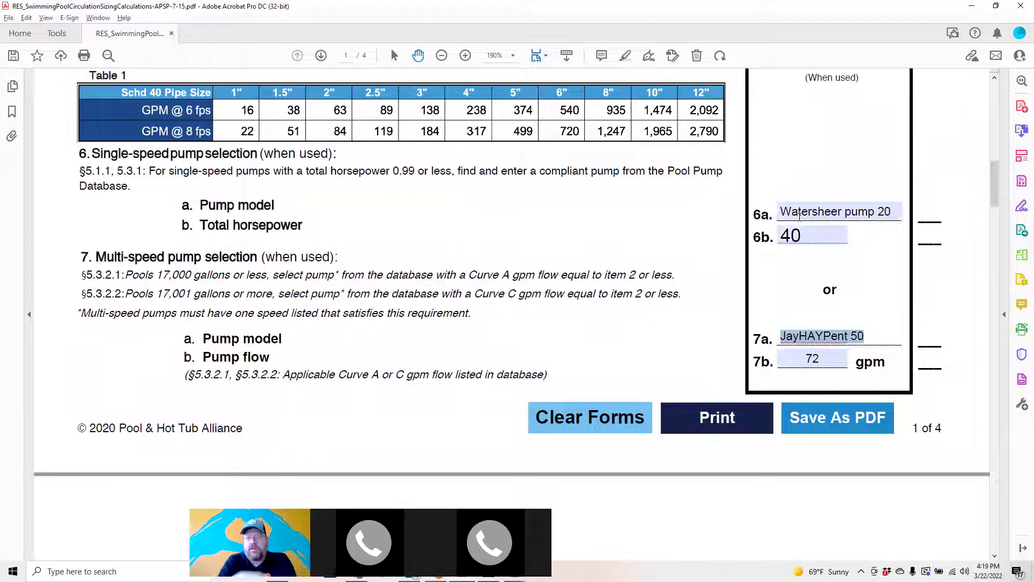
click(857, 261)
click(790, 228)
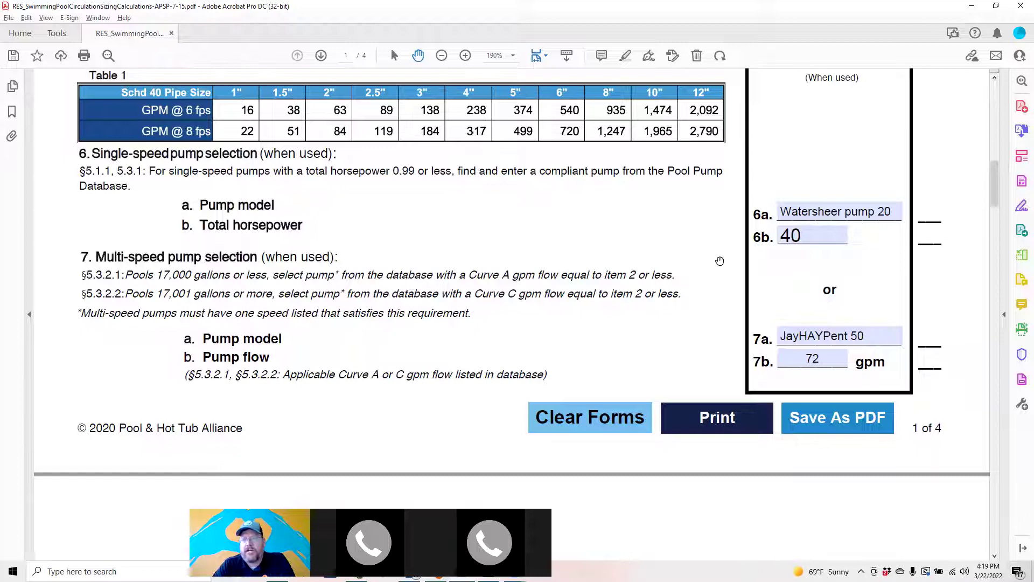
- Change the 3b suction branch pipes from 1 to 2 and set the 3d return branch pipes to 2
scroll(699, 259, down, 20)
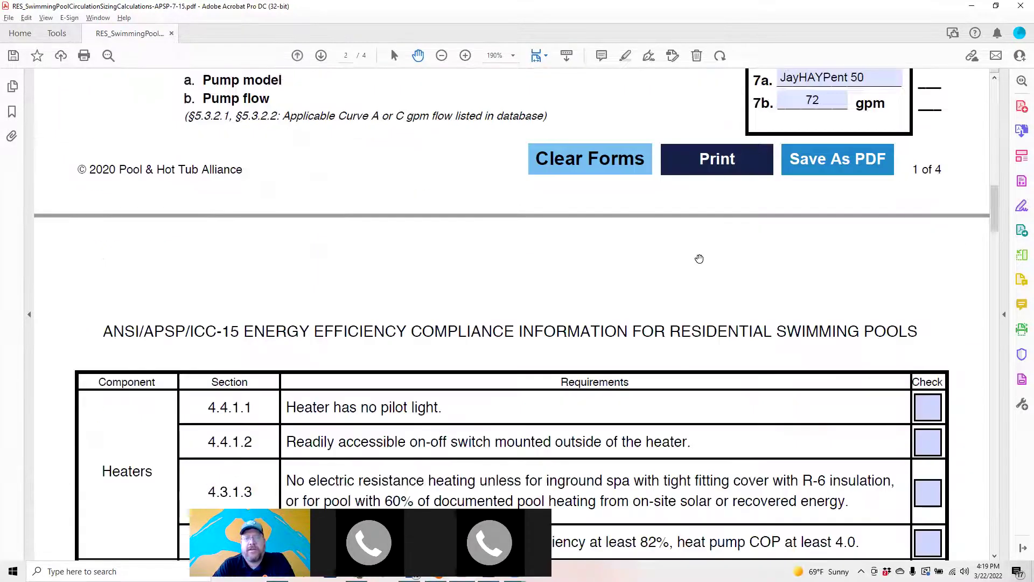
scroll(700, 259, up, 20)
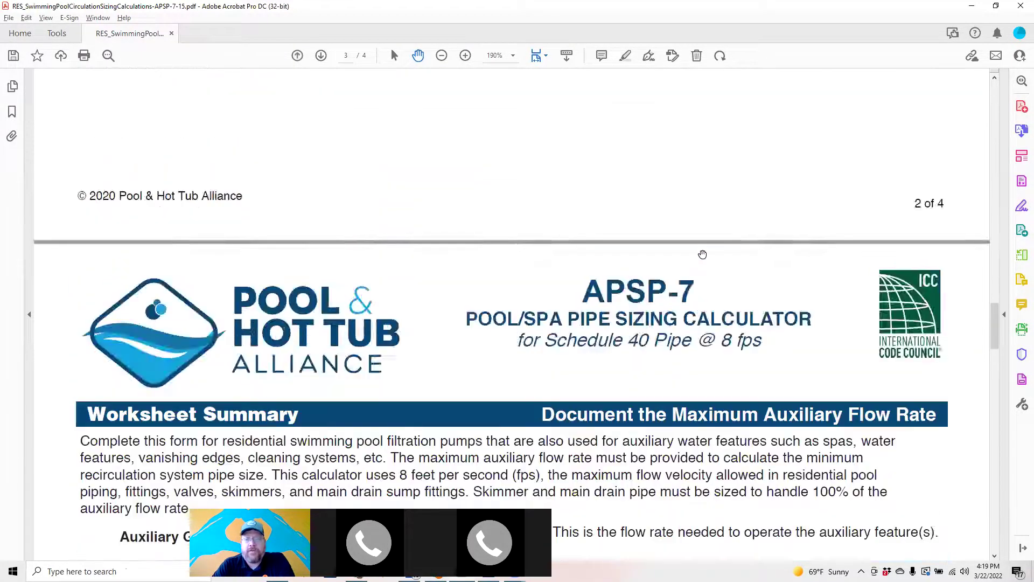
scroll(702, 253, up, 10)
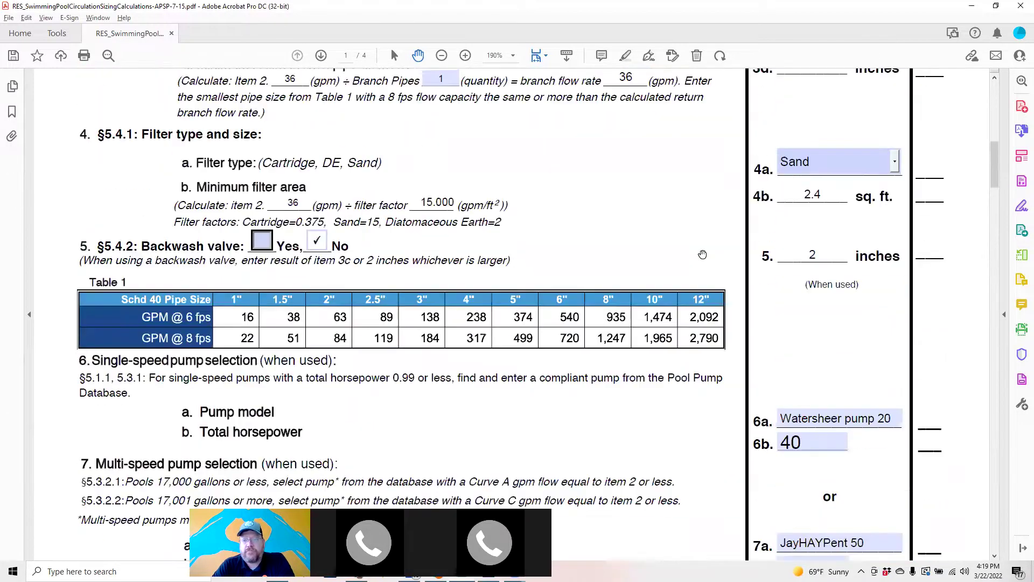
scroll(702, 253, up, 5)
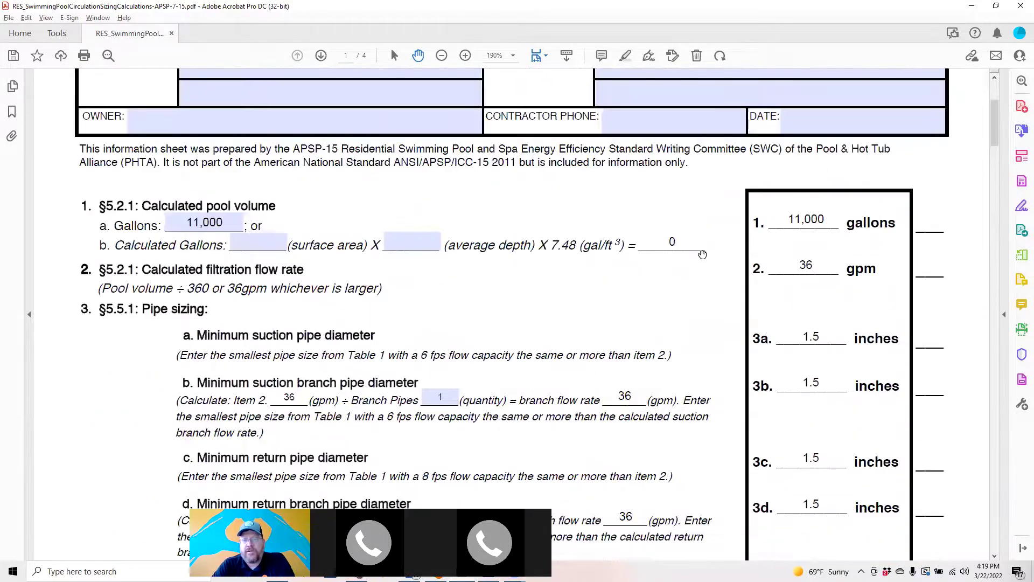
scroll(651, 272, down, 10)
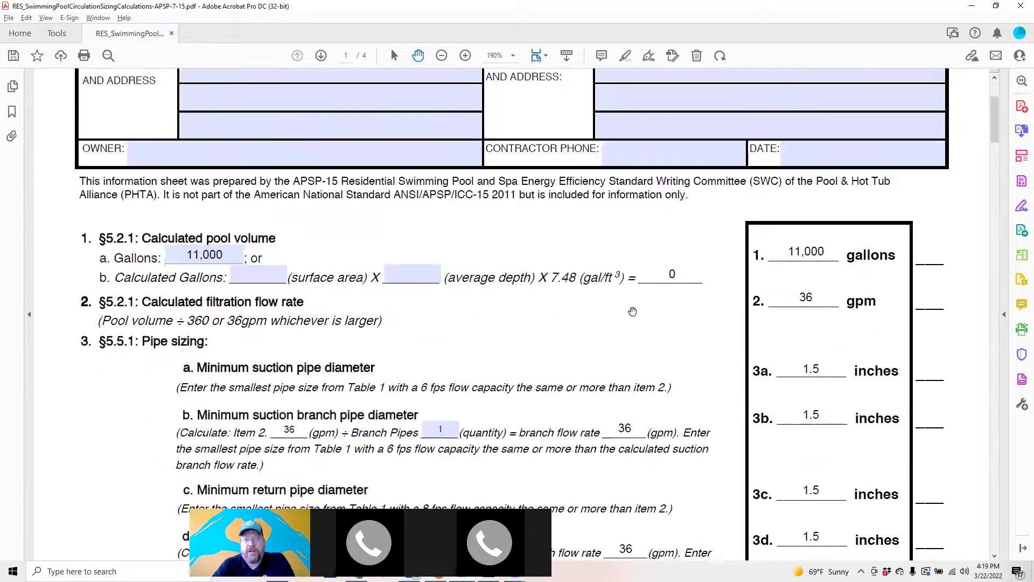
scroll(515, 342, down, 3)
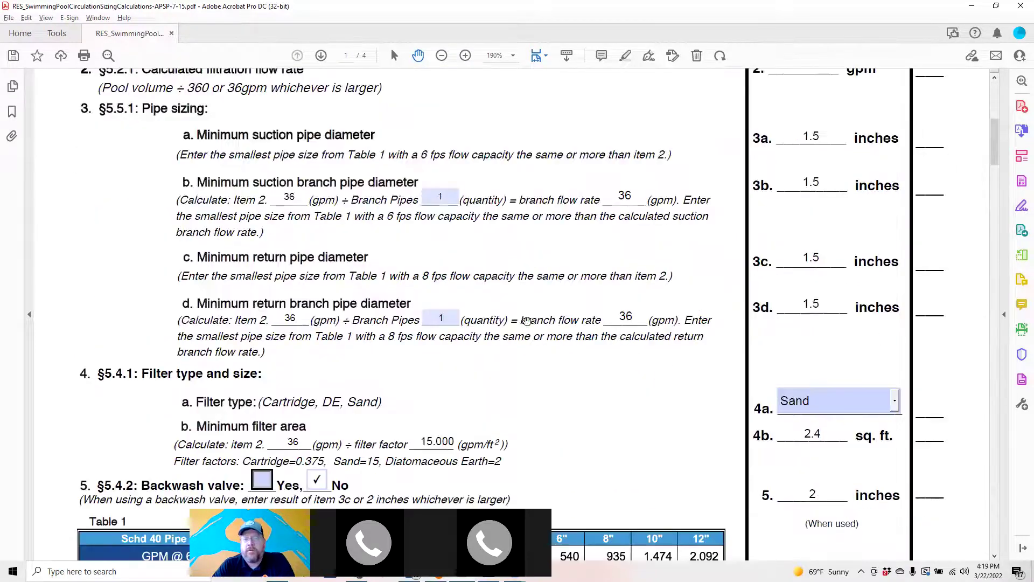
click(454, 195)
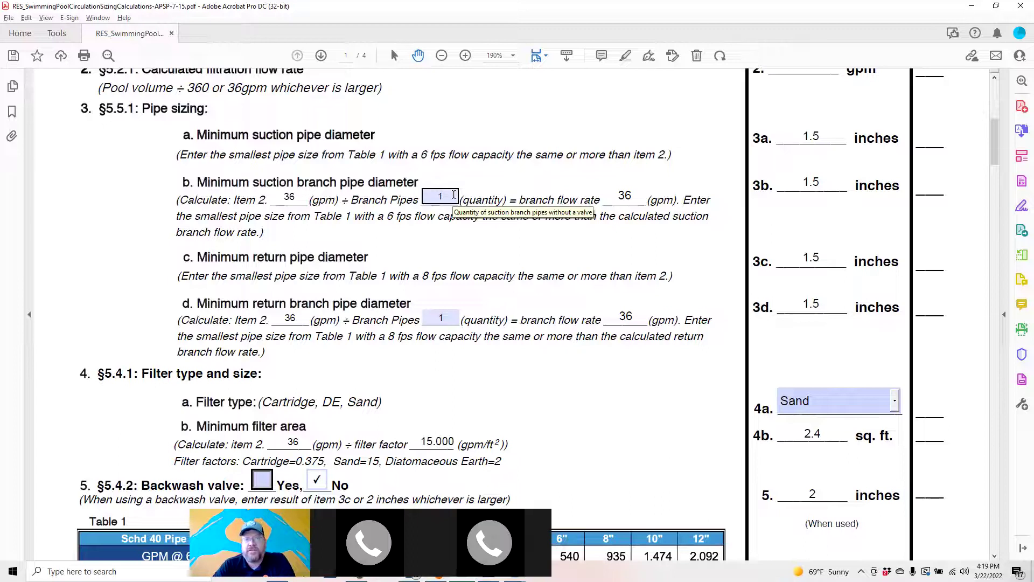
double_click(454, 196)
text(2)
key(Tab)
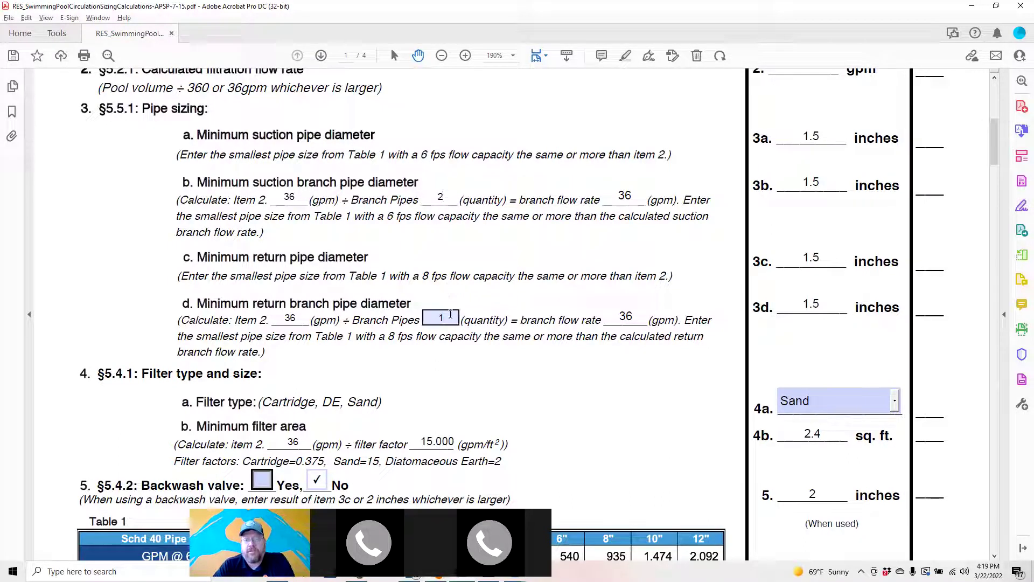
text(2)
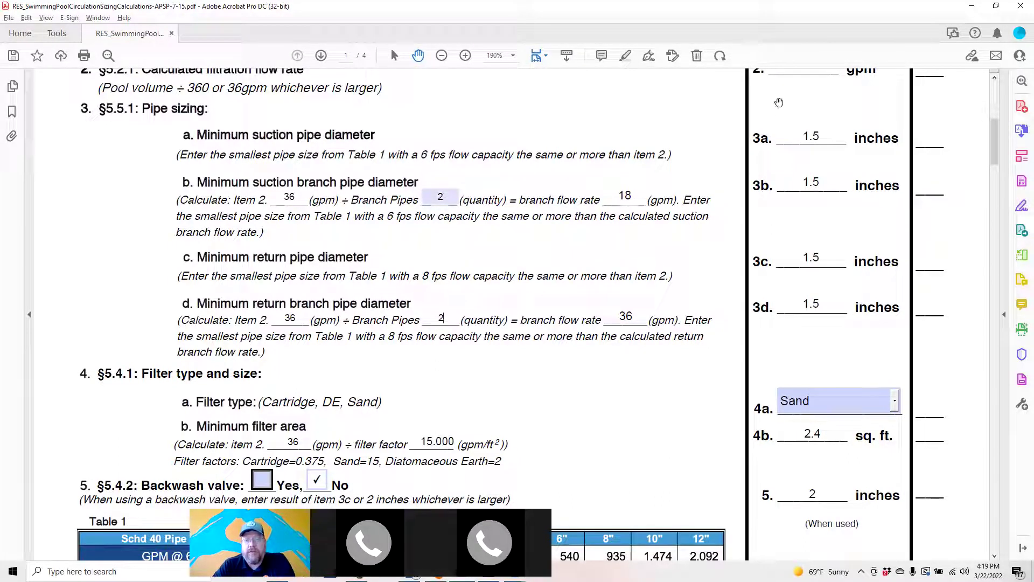